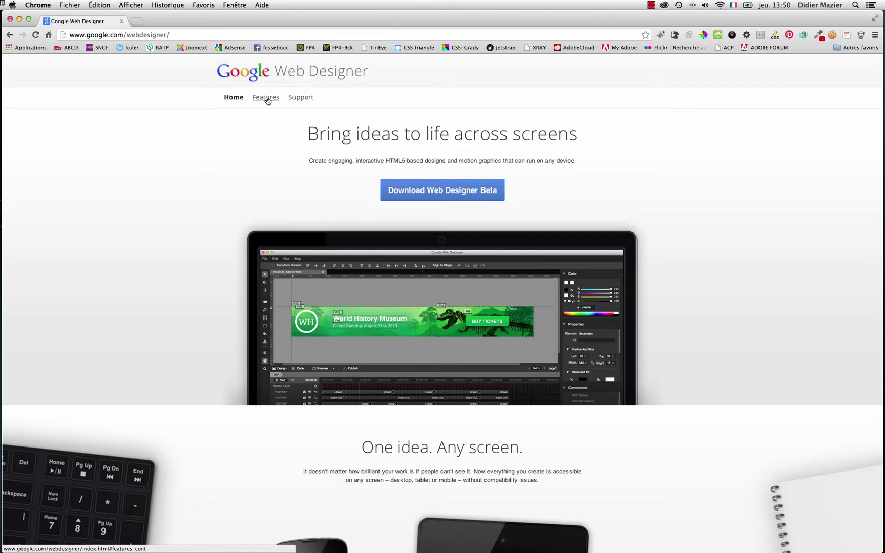
Browse the Google Web Designer page's Features, Focus on design and Amplify with code sections, and return to the page top
{"action": "left_click", "coordinate": [267, 100]}
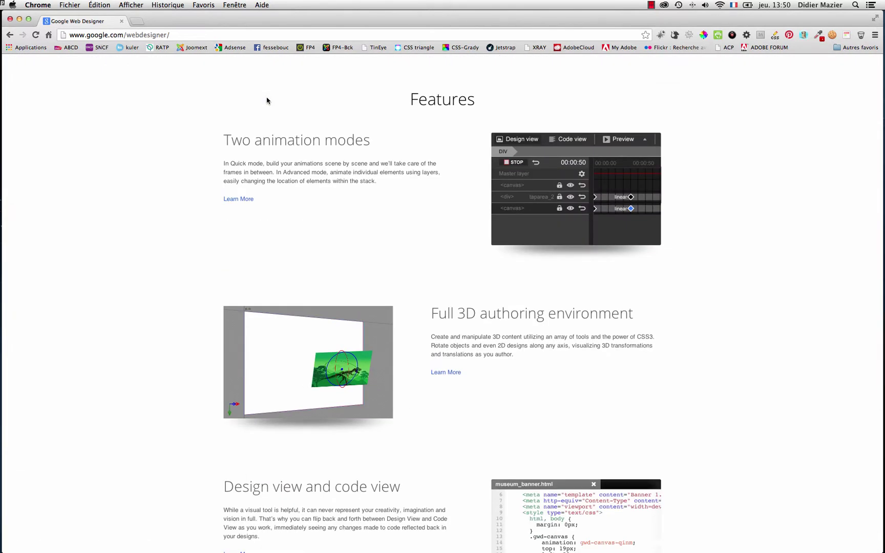
{"action": "scroll", "coordinate": [267, 101], "scroll_direction": "up", "scroll_amount": 20}
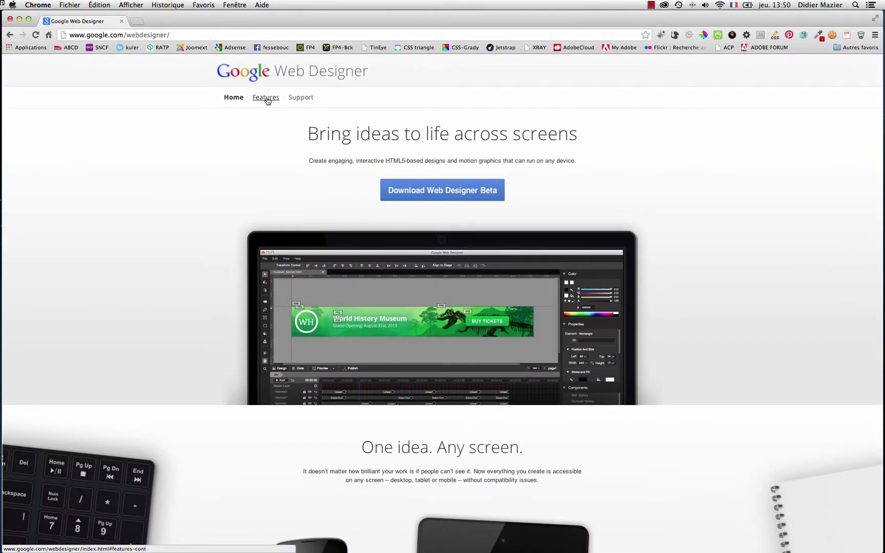
{"action": "left_click", "coordinate": [267, 100]}
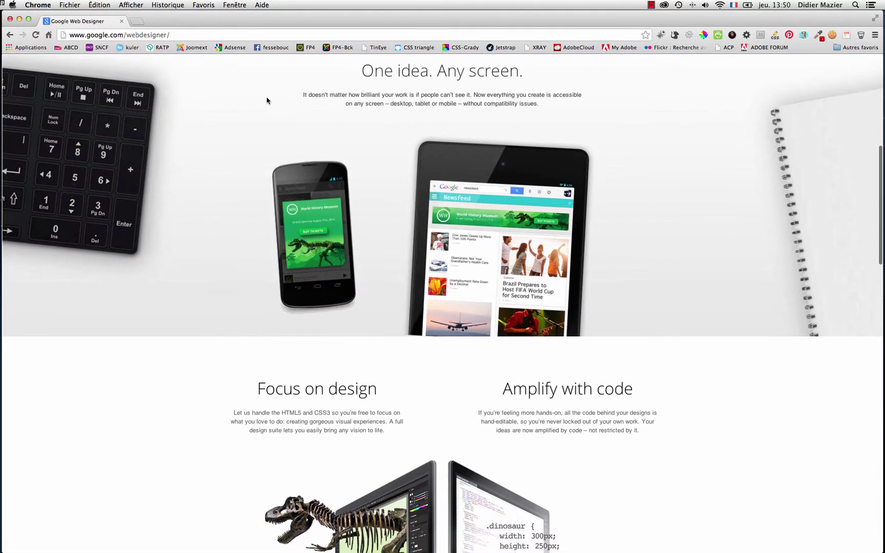
{"action": "scroll", "coordinate": [267, 101], "scroll_direction": "up", "scroll_amount": 10}
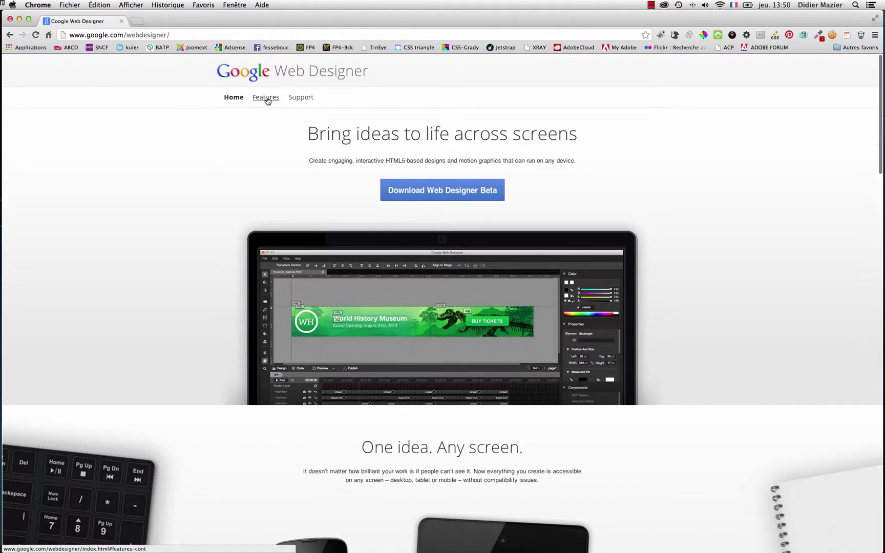
{"action": "scroll", "coordinate": [267, 101], "scroll_direction": "down", "scroll_amount": 10}
{"action": "scroll", "coordinate": [266, 101], "scroll_direction": "down", "scroll_amount": 4}
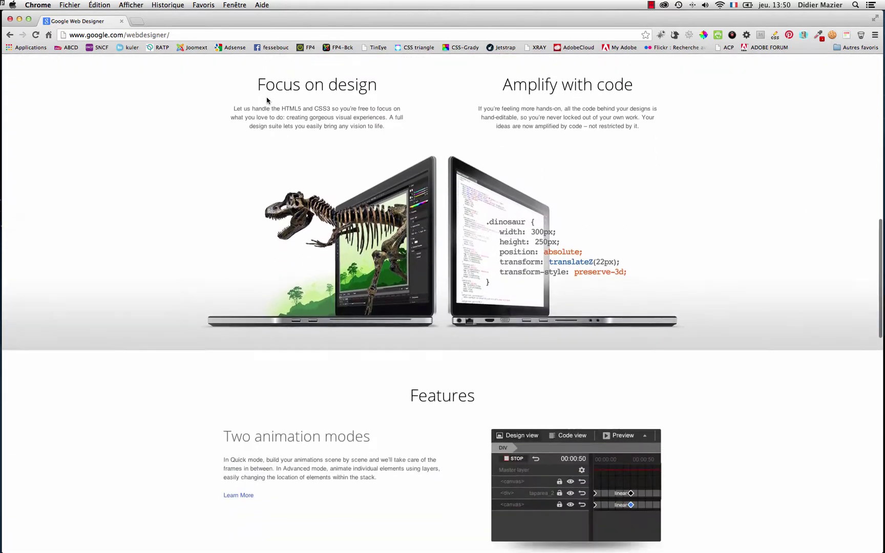
{"action": "scroll", "coordinate": [267, 100], "scroll_direction": "down", "scroll_amount": 8}
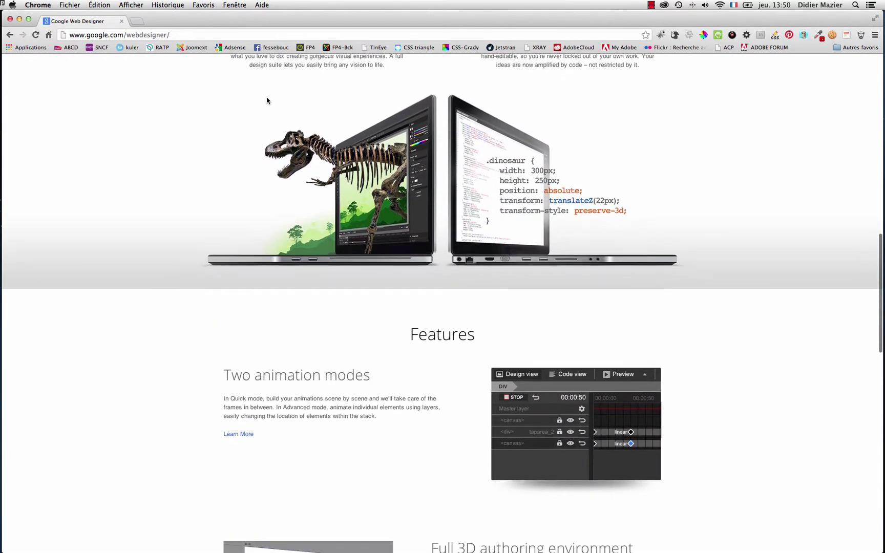
{"action": "scroll", "coordinate": [267, 100], "scroll_direction": "up", "scroll_amount": 20}
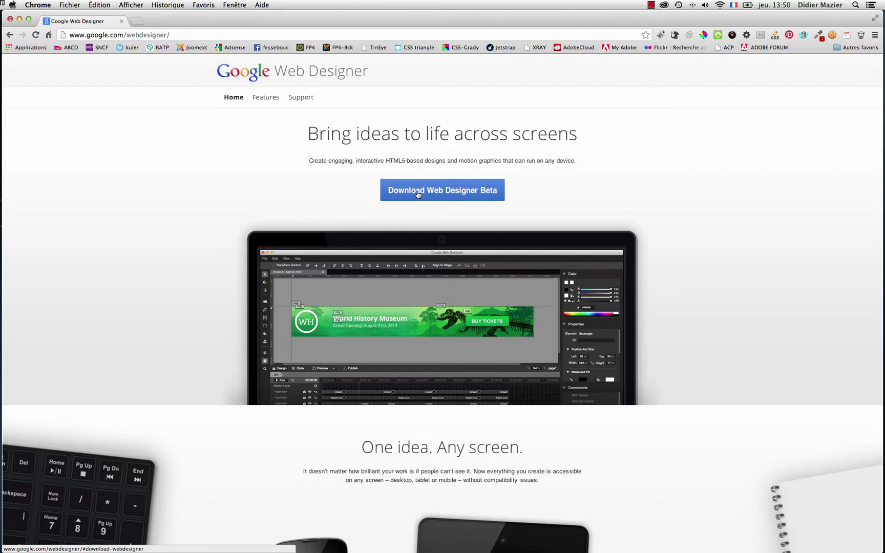
Switch to the Google Web Designer application and open the dialog for creating a new file
{"action": "key", "text": "super+Tab"}
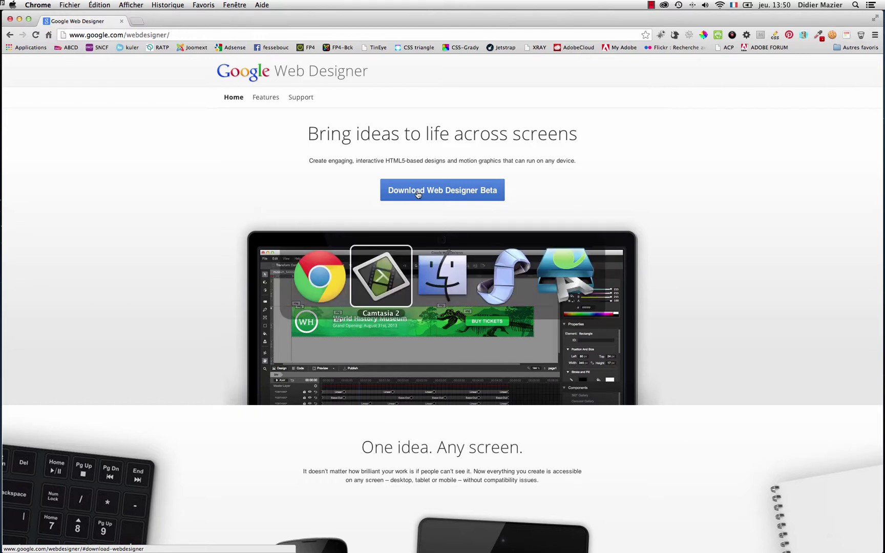
{"action": "key", "text": "super+Tab"}
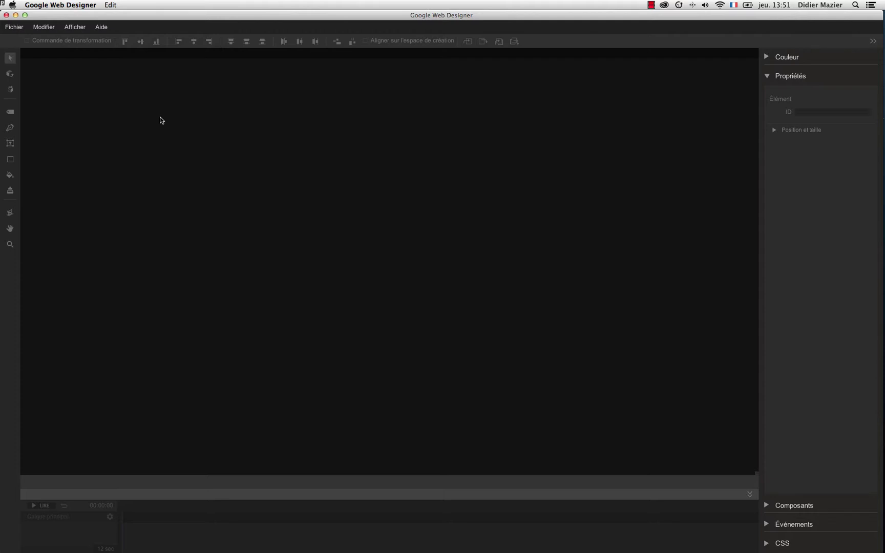
{"action": "left_click", "coordinate": [12, 28]}
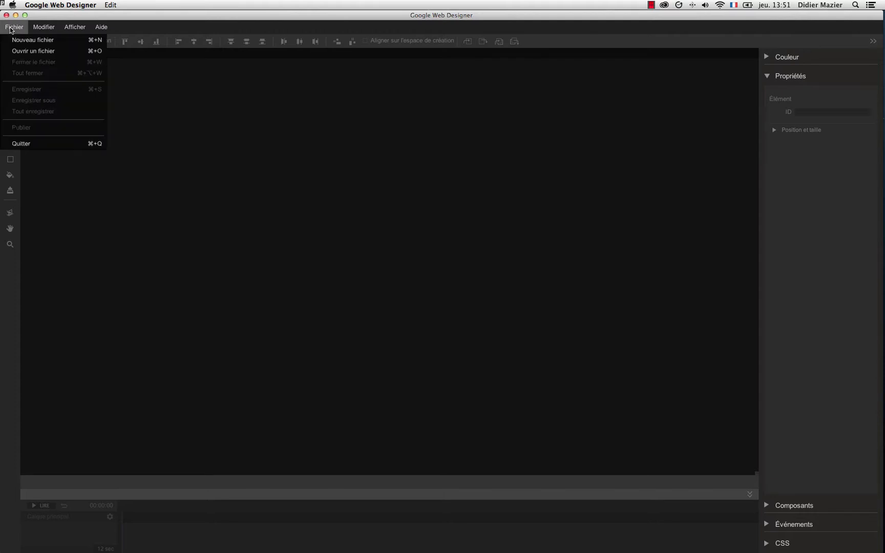
{"action": "left_click", "coordinate": [54, 41]}
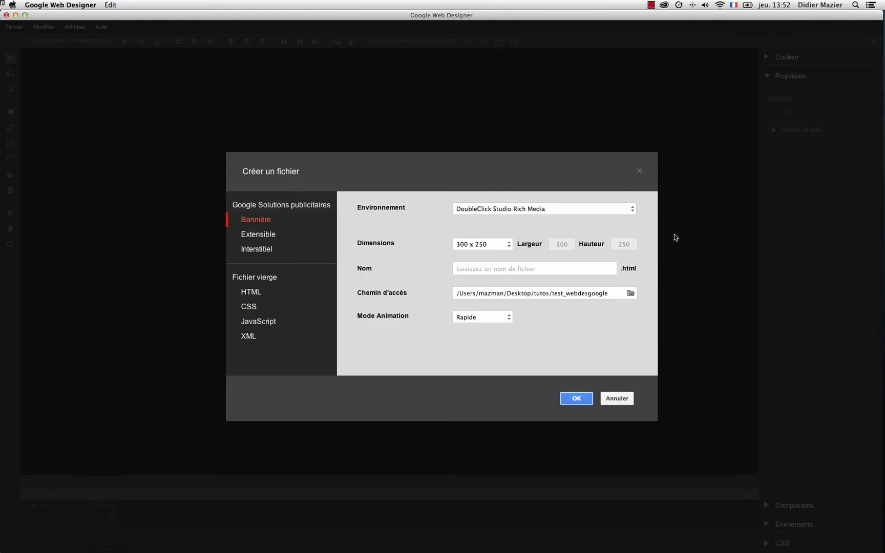
Create a Bannière file named baniere with the DoubleClick Studio Rich Media environment, 728 x 90 dimensions and Rapide animation mode
{"action": "left_click", "coordinate": [633, 210]}
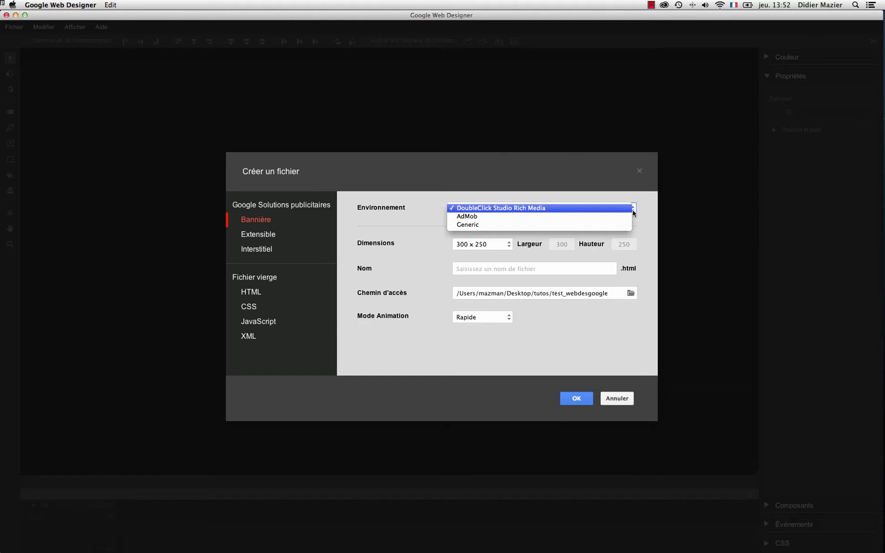
{"action": "left_click", "coordinate": [550, 207]}
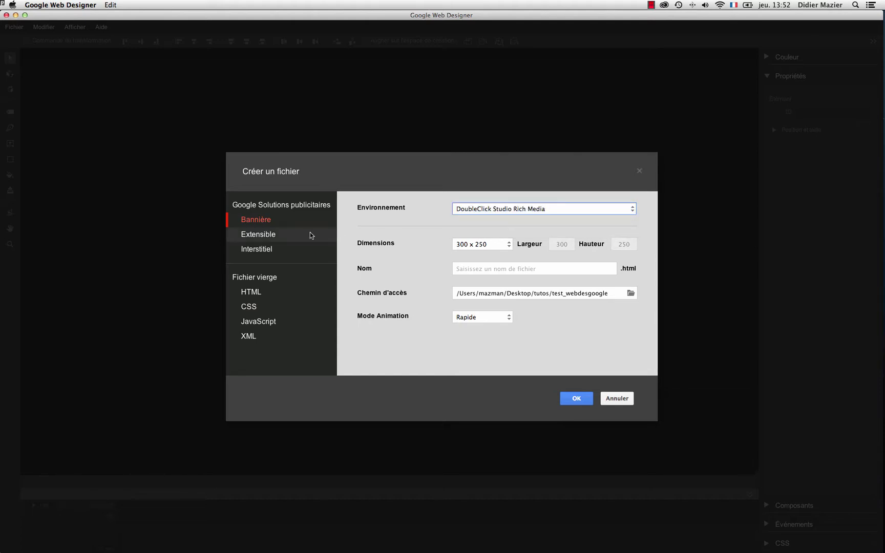
{"action": "left_click", "coordinate": [508, 247]}
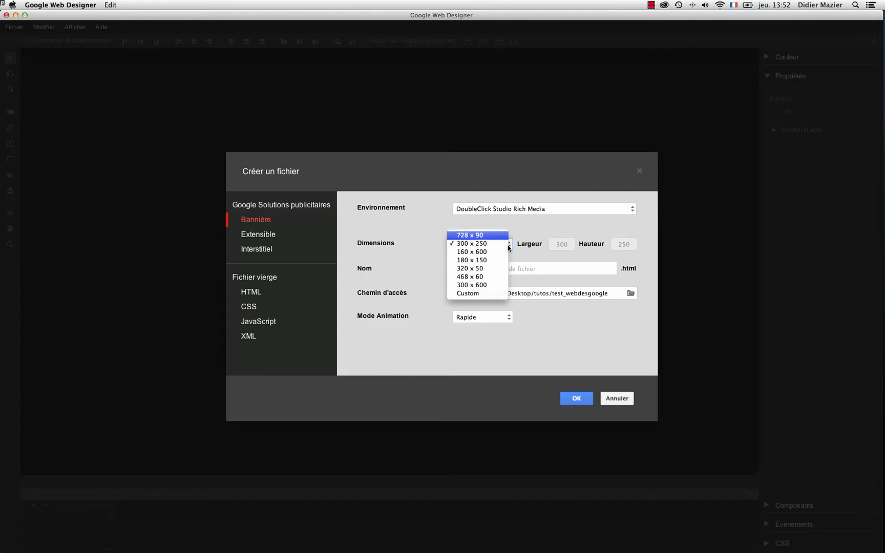
{"action": "left_click", "coordinate": [480, 236]}
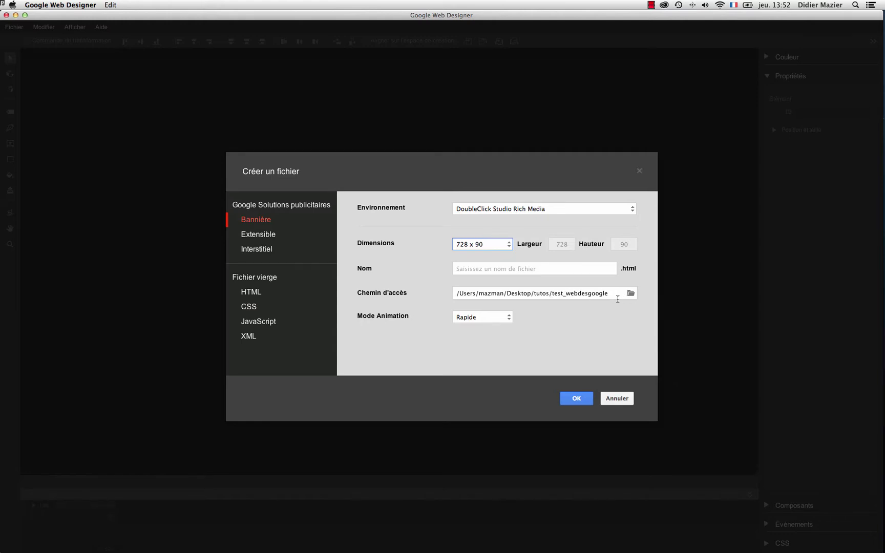
{"action": "left_click", "coordinate": [561, 269]}
{"action": "type", "text": "baniere"}
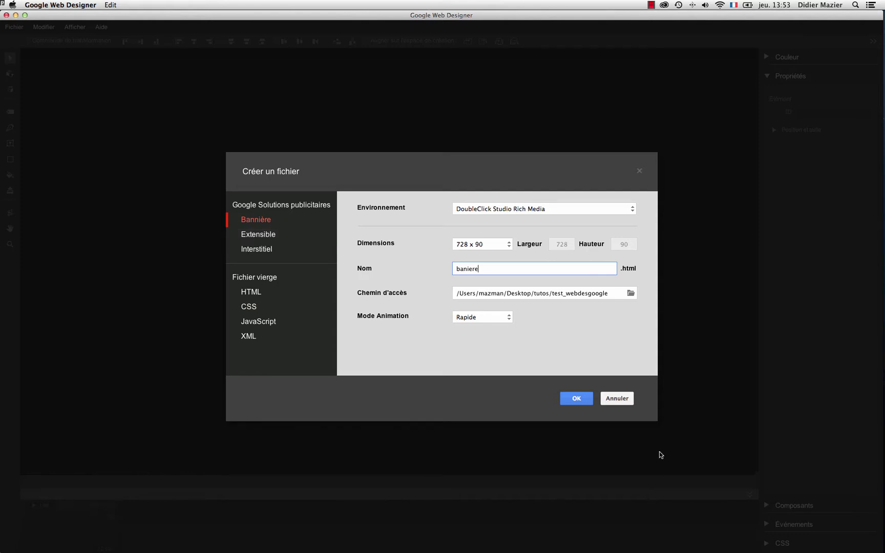
{"action": "left_click", "coordinate": [575, 399]}
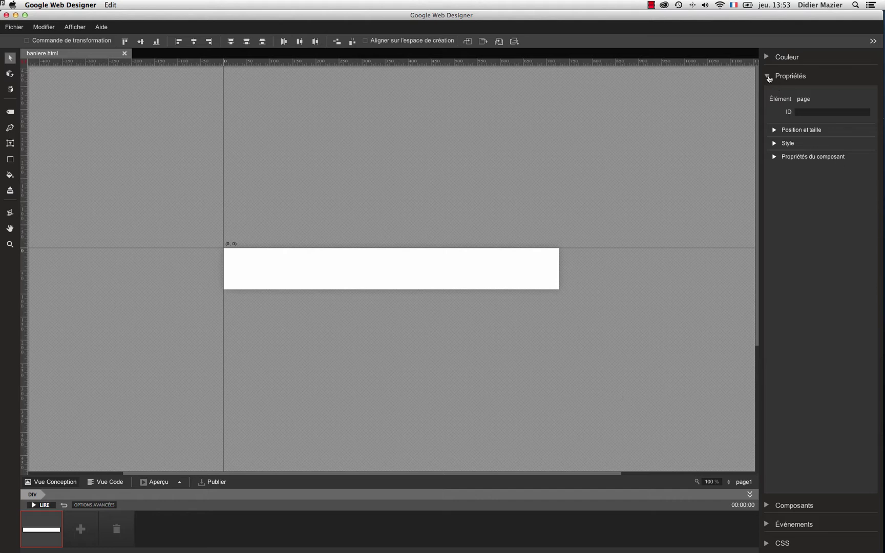
Collapse the Propriétés section and view the options of the two 3D tools and the Tag tool
{"action": "left_click", "coordinate": [767, 77]}
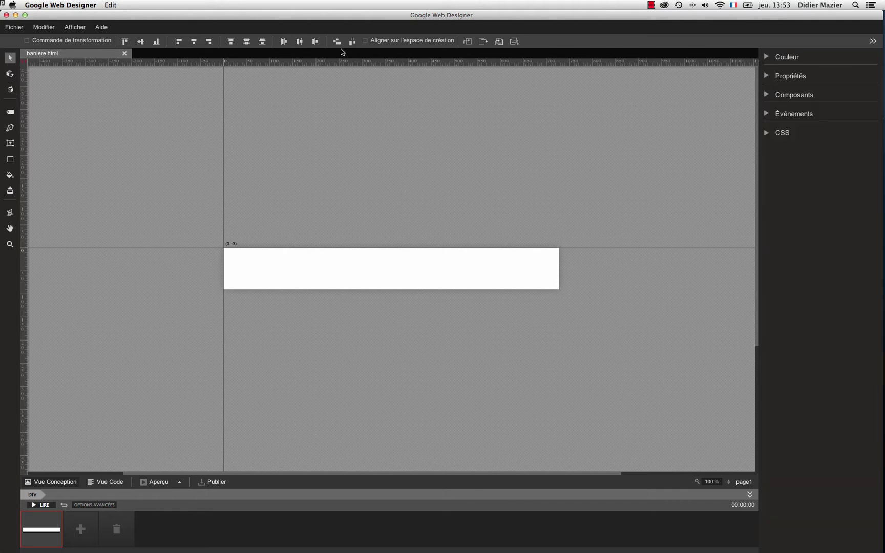
{"action": "left_click", "coordinate": [11, 75]}
{"action": "left_click", "coordinate": [10, 90]}
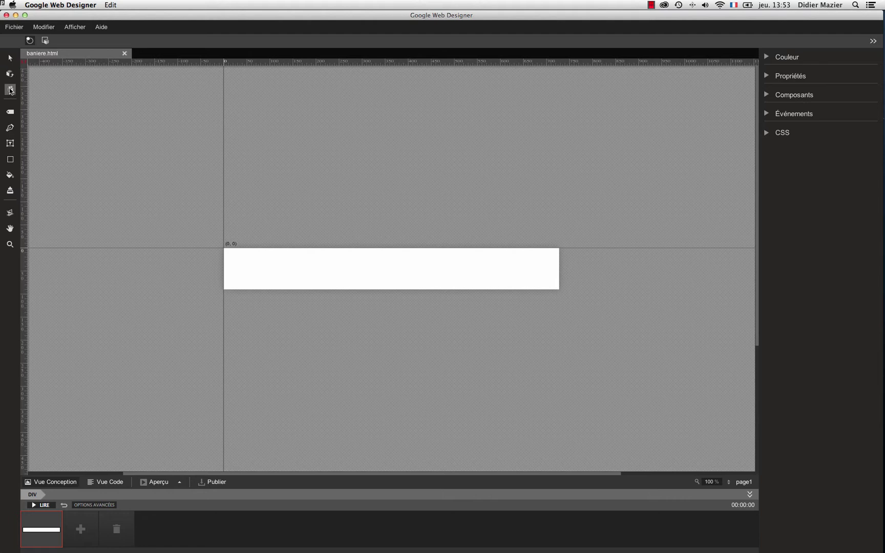
{"action": "left_click", "coordinate": [7, 113]}
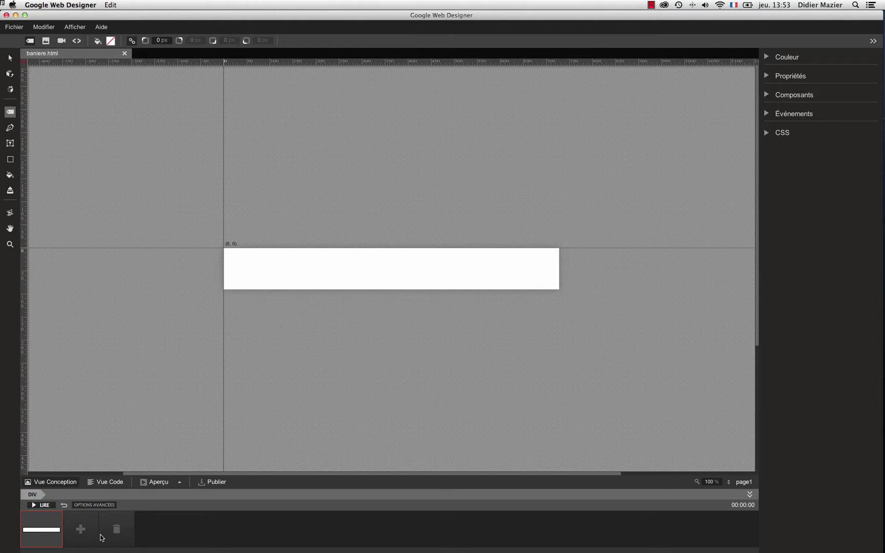
Convert the timeline from quick mode to advanced mode, accepting that the undo history is erased
{"action": "left_click", "coordinate": [90, 506]}
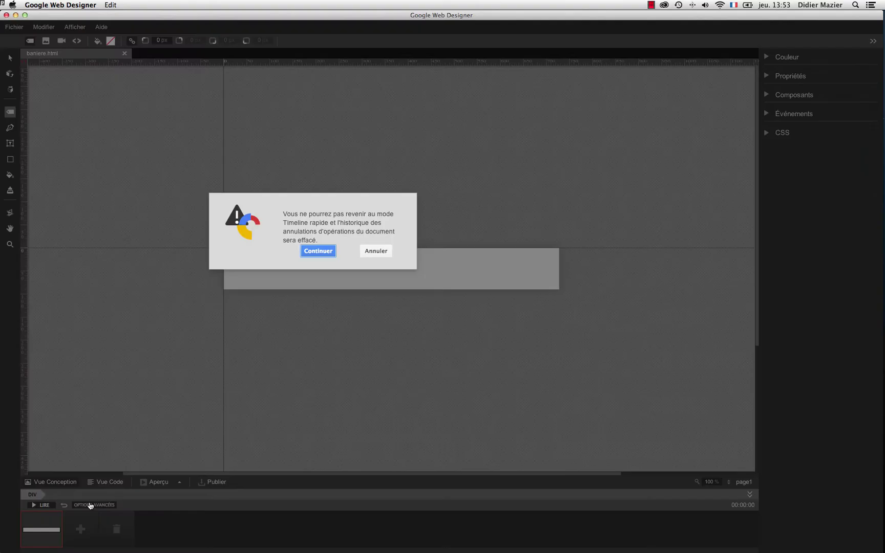
{"action": "left_click", "coordinate": [327, 255]}
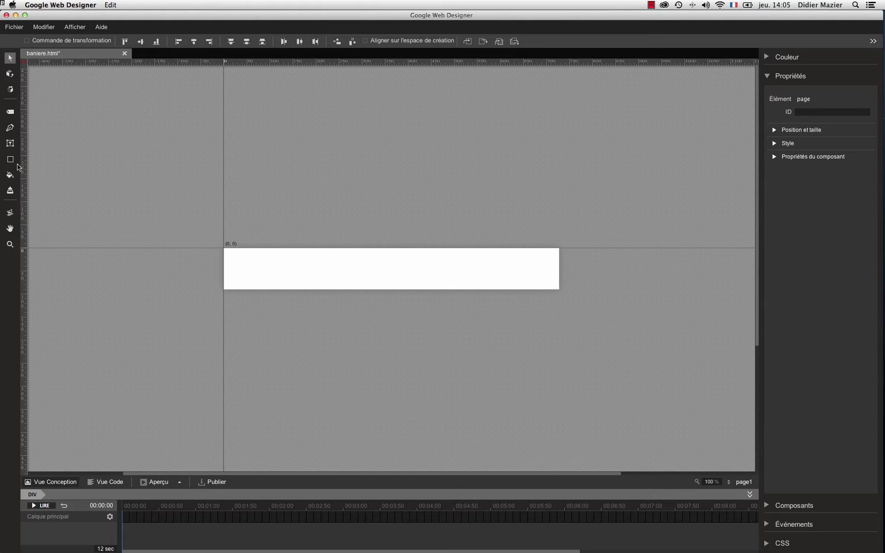
Draw a rectangle covering the whole banner page, starting from its (0, 0) corner
{"action": "left_click", "coordinate": [9, 159]}
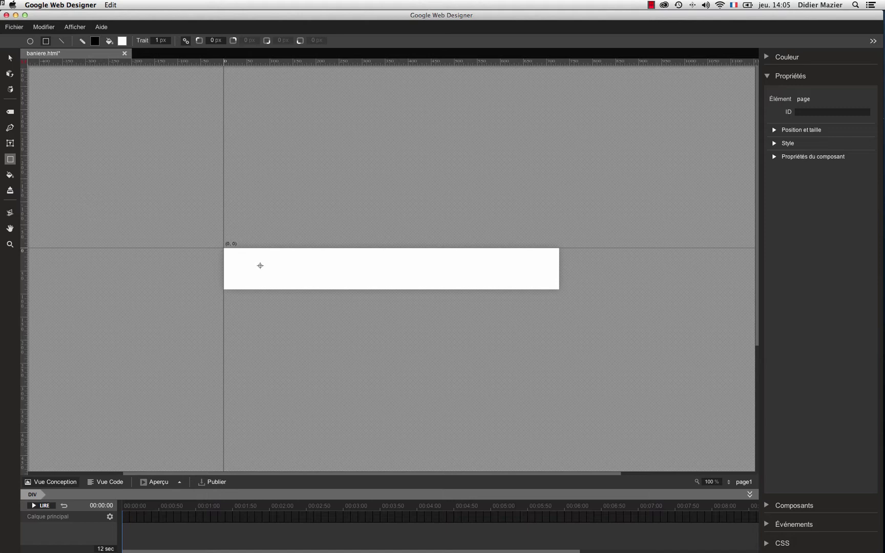
{"action": "left_click", "coordinate": [77, 27]}
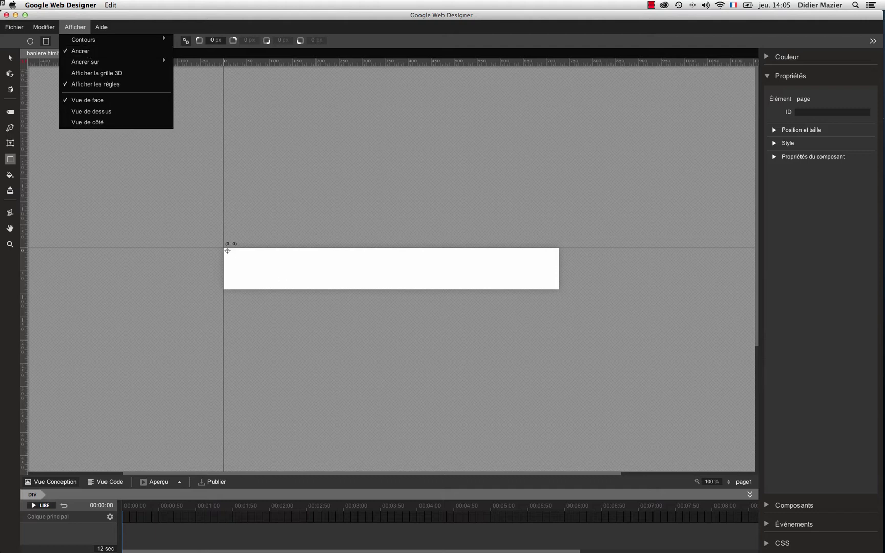
{"action": "mouse_move", "coordinate": [97, 66]}
{"action": "left_click", "coordinate": [224, 248]}
{"action": "left_click_drag", "start_coordinate": [224, 249], "coordinate": [558, 289]}
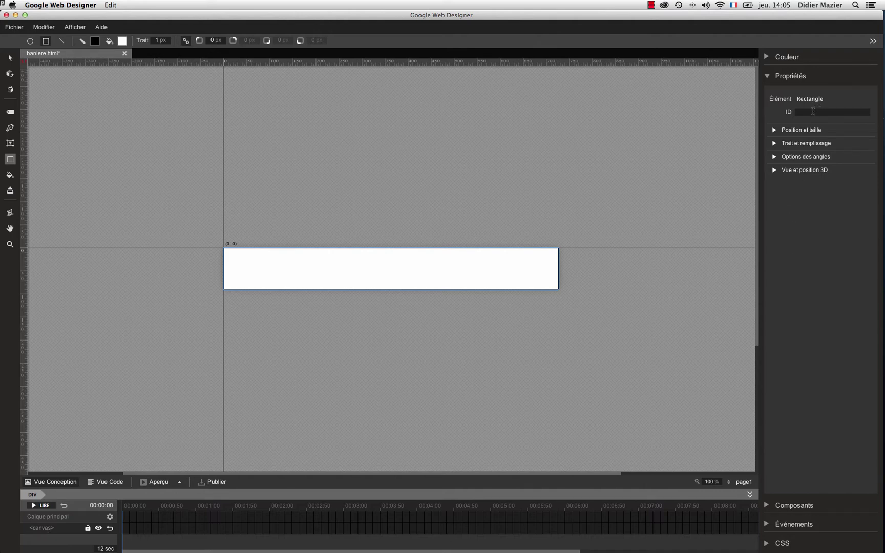
Give the rectangle the ID fond
{"action": "left_click", "coordinate": [814, 112]}
{"action": "type", "text": "fond"}
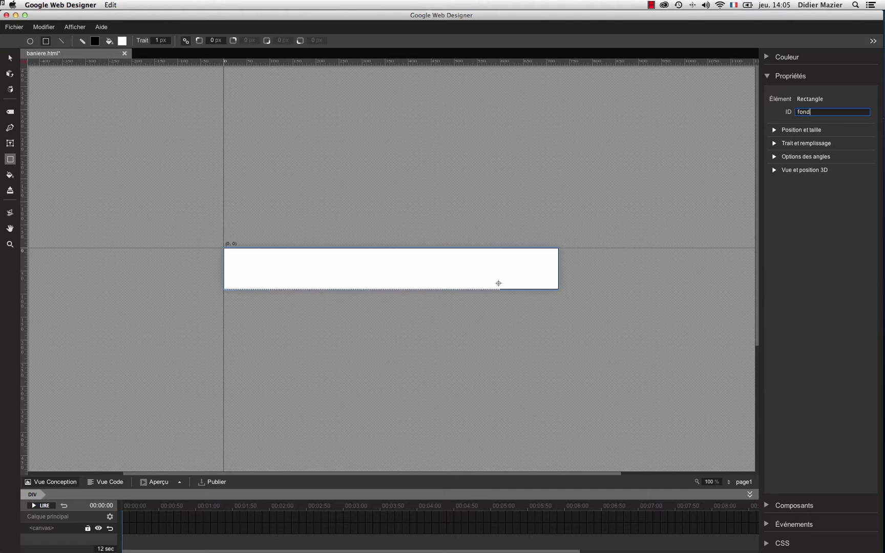
{"action": "key", "text": "Return"}
Fill the fond rectangle with a bright yellow, about #F8D60A, and expand its corner options
{"action": "left_click", "coordinate": [795, 145]}
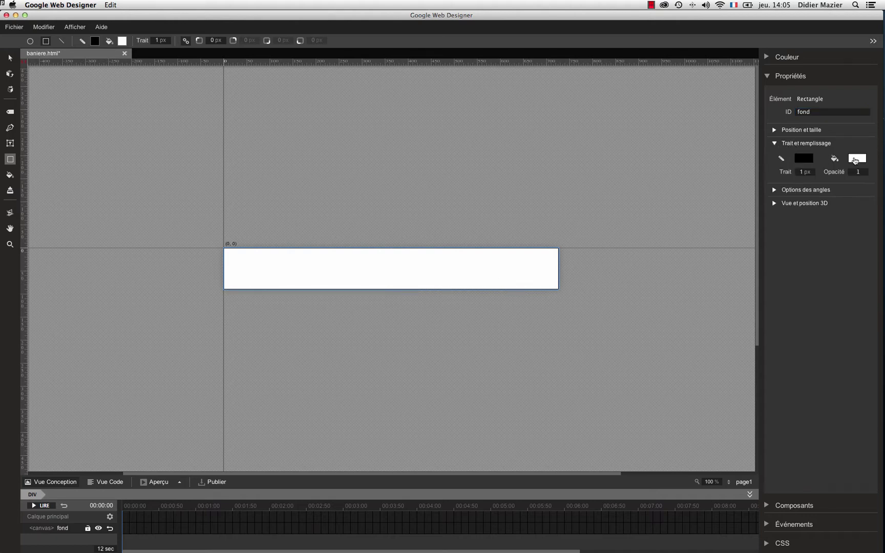
{"action": "left_click", "coordinate": [853, 160]}
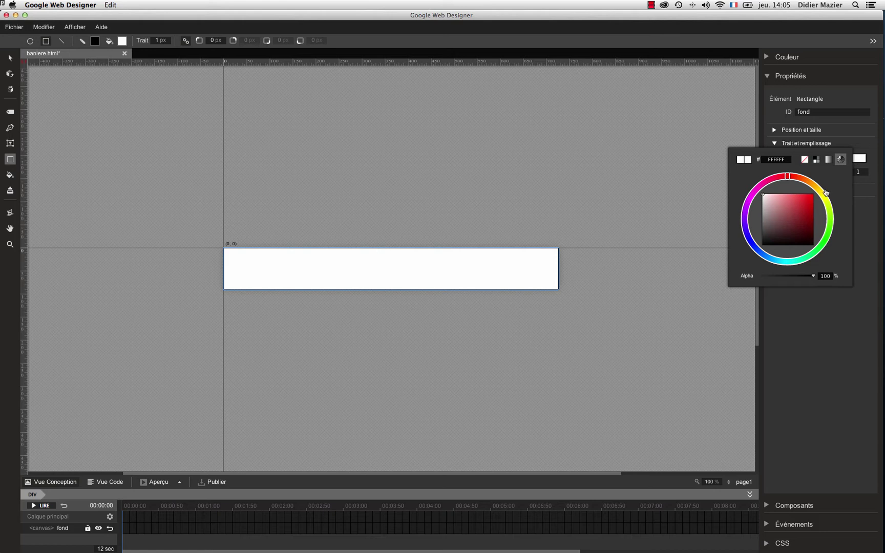
{"action": "left_click", "coordinate": [822, 194]}
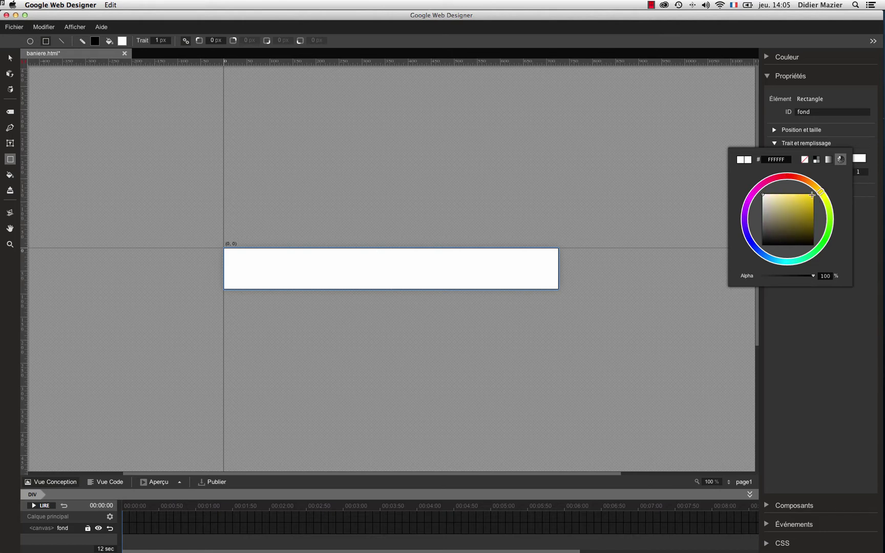
{"action": "left_click", "coordinate": [812, 196]}
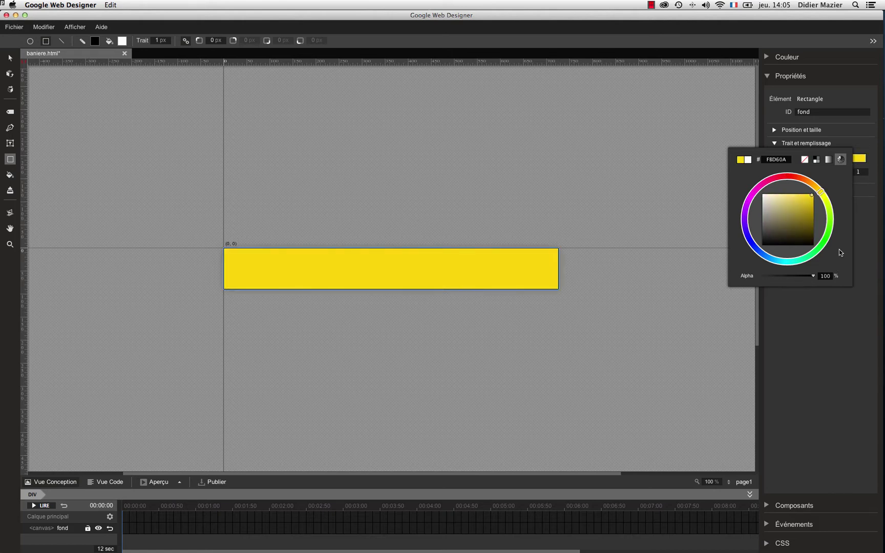
{"action": "left_click", "coordinate": [866, 193]}
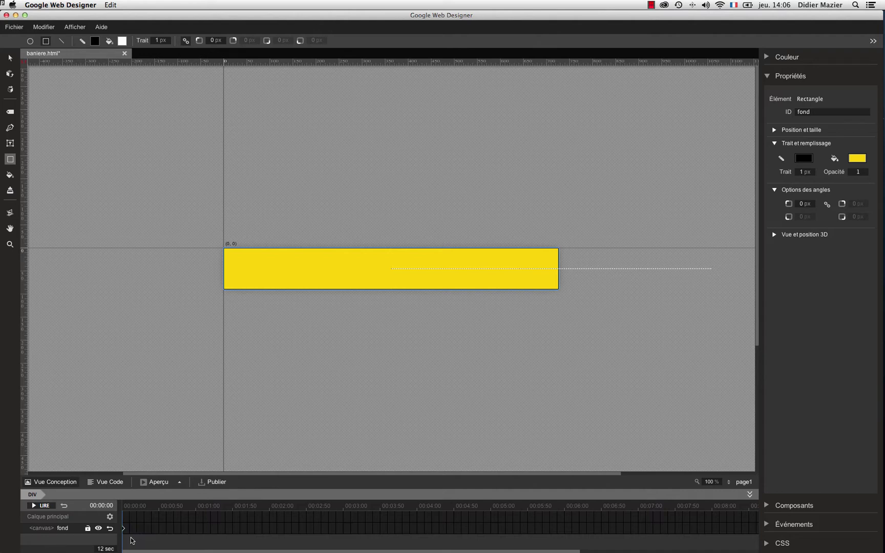
Insert a keyframe on the fond layer at 00:01:20
{"action": "right_click", "coordinate": [208, 530]}
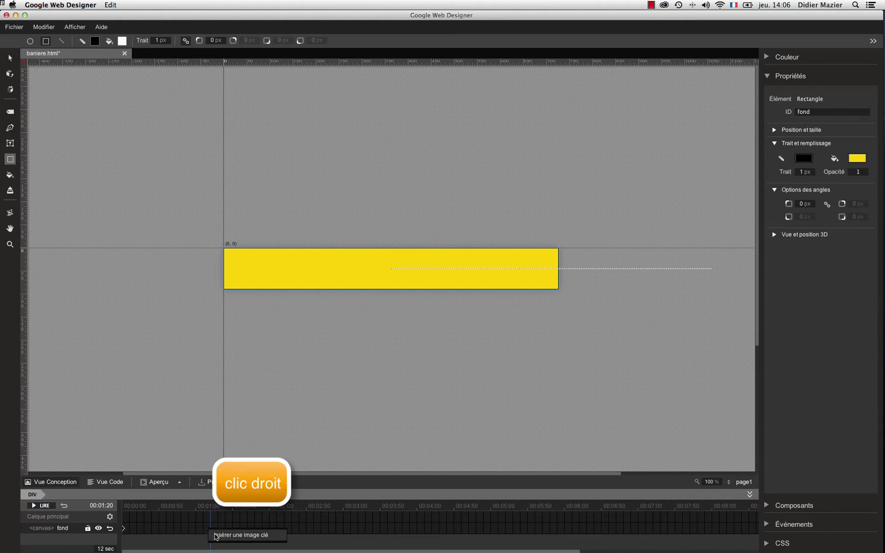
{"action": "left_click", "coordinate": [215, 535]}
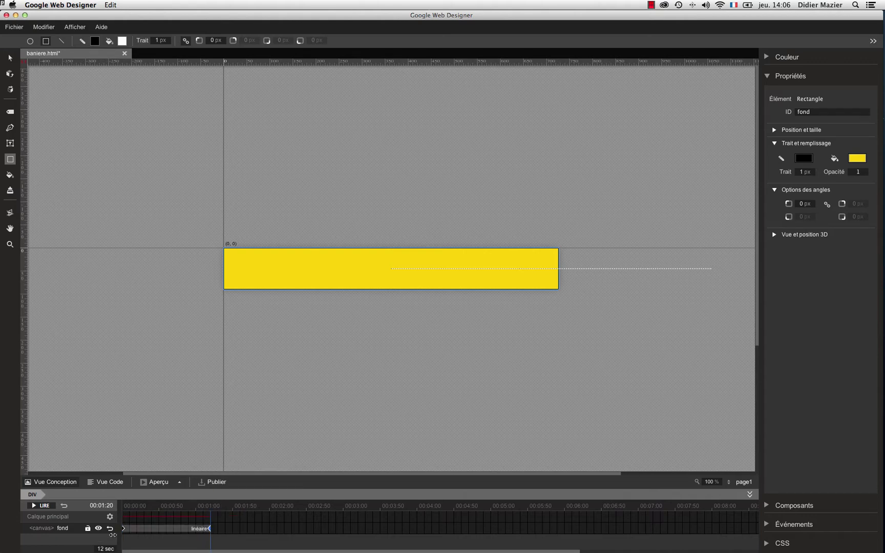
Set the fond rectangle's opacity to 0.84 at its first keyframe, at 00:00:00
{"action": "left_click", "coordinate": [123, 533]}
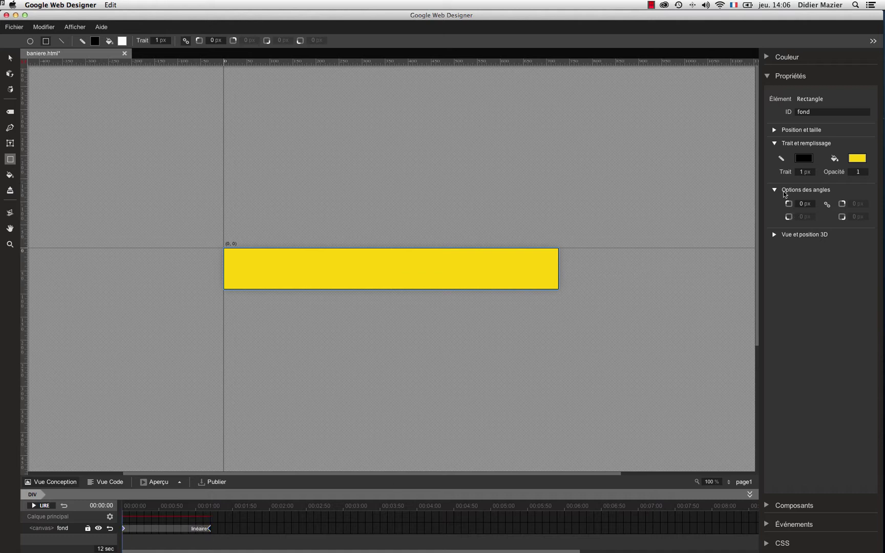
{"action": "left_click", "coordinate": [859, 172]}
{"action": "type", "text": "0.84"}
{"action": "key", "text": "Return"}
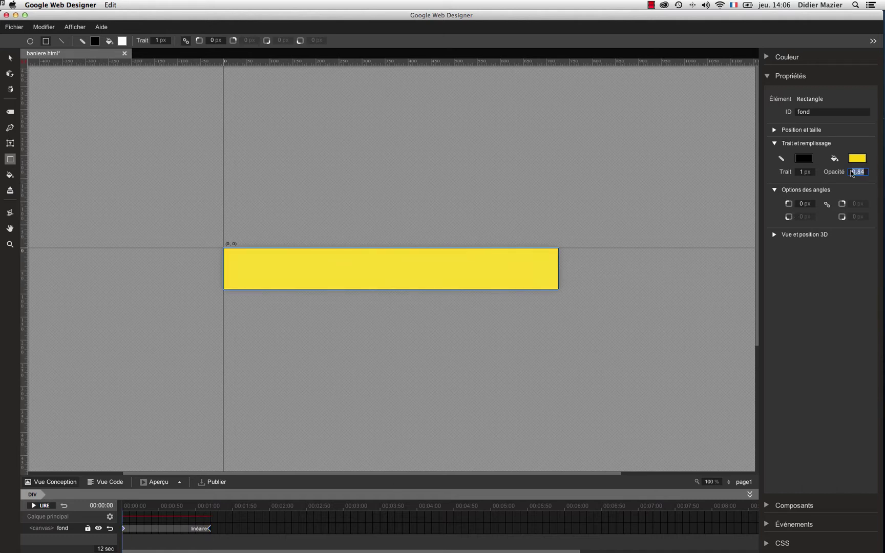
Set the fond rectangle's opacity to 0 at its first keyframe and play the animation from the timeline
{"action": "type", "text": "0"}
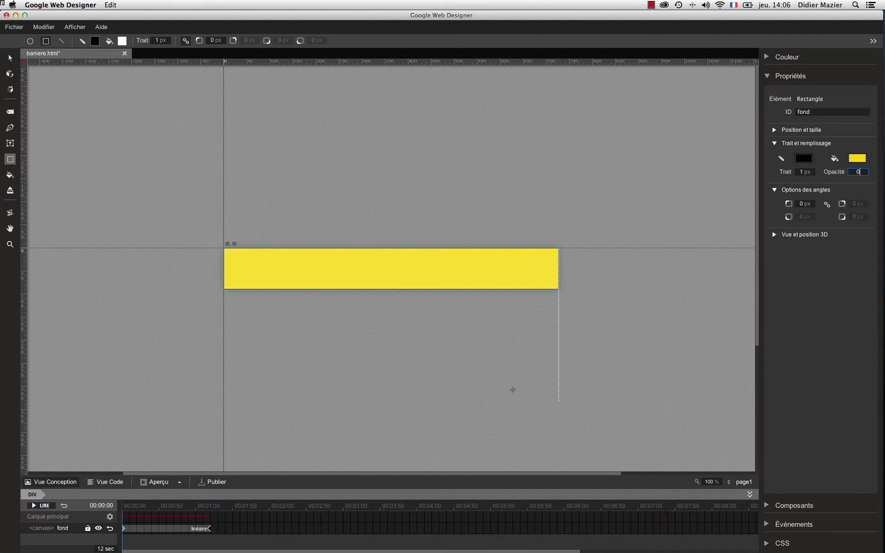
{"action": "left_click", "coordinate": [207, 531]}
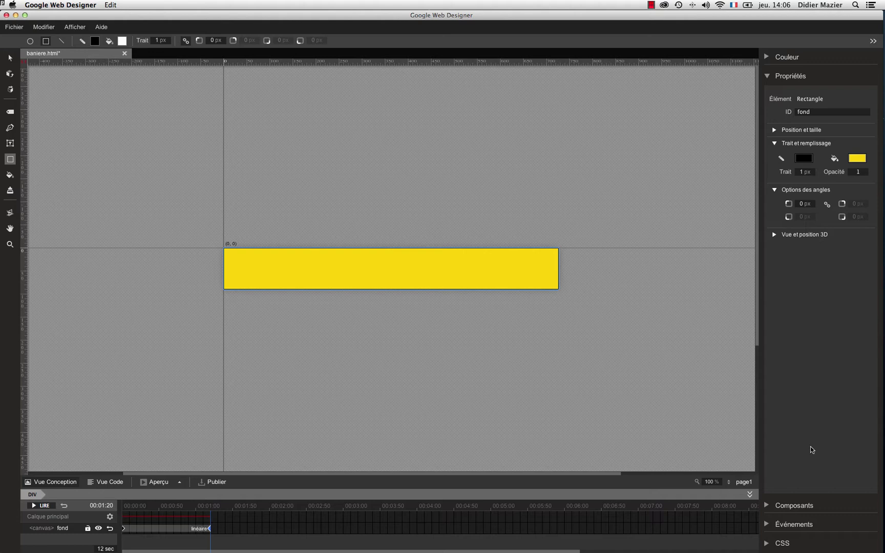
{"action": "left_click", "coordinate": [35, 507]}
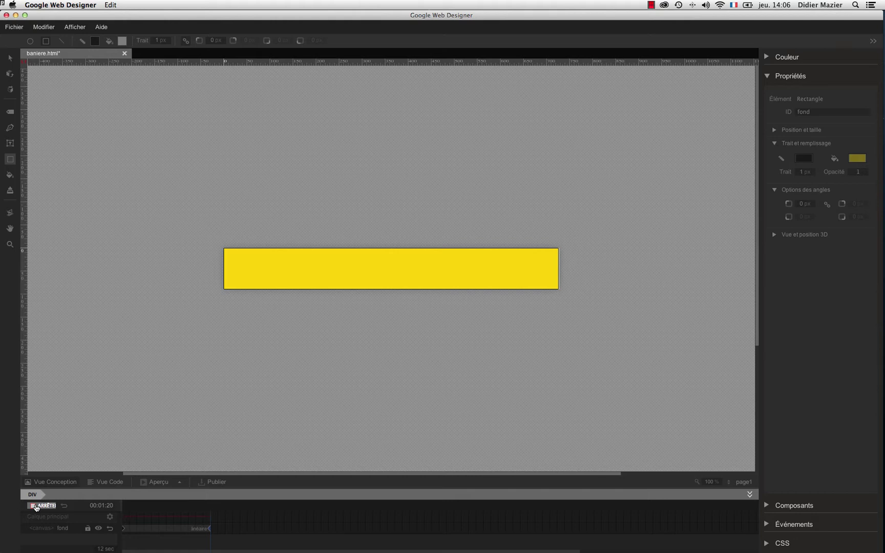
{"action": "left_click", "coordinate": [37, 510]}
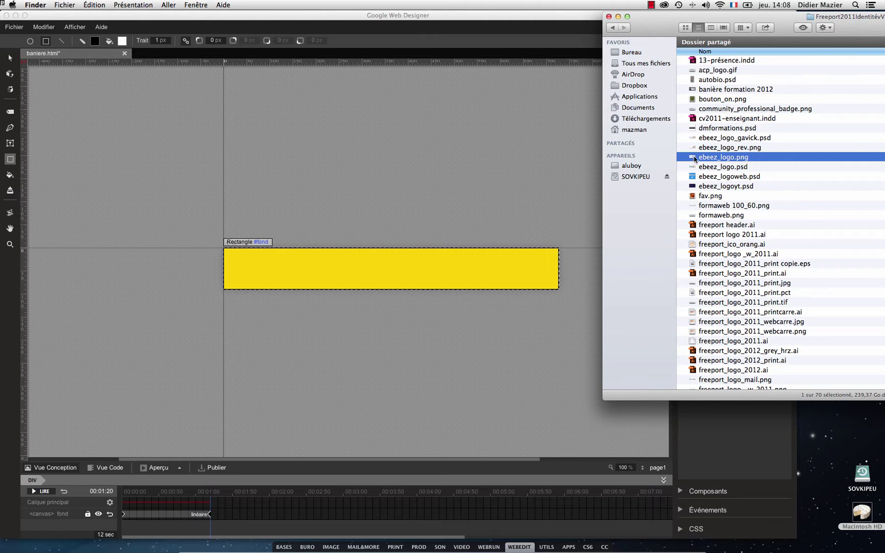
Import ebeez_logo.png and logo-2013.png from the Finder folder onto the banner, side by side, and close the folder window
{"action": "left_click_drag", "start_coordinate": [692, 159], "coordinate": [322, 268]}
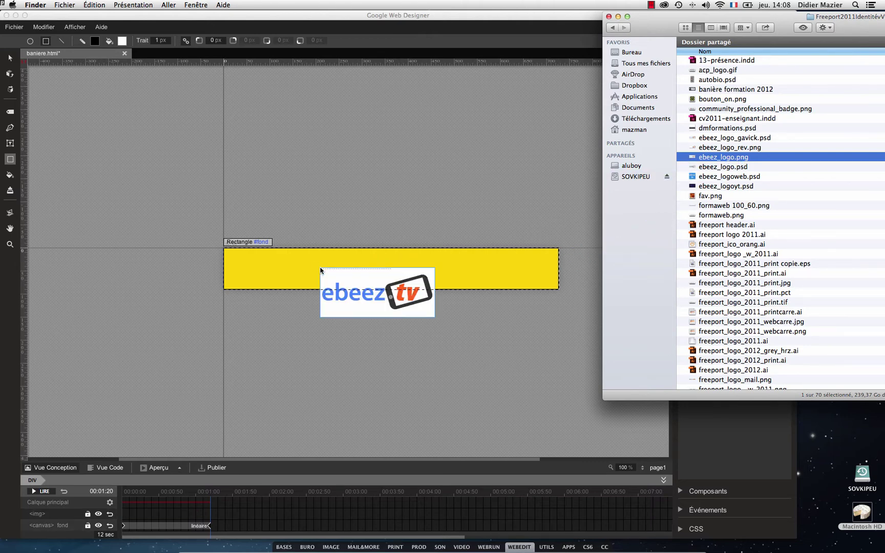
{"action": "left_click", "coordinate": [337, 278]}
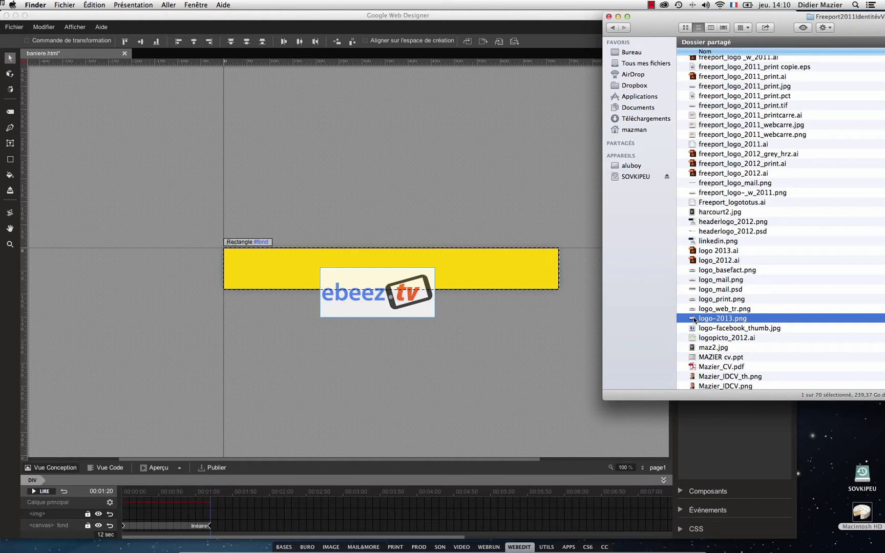
{"action": "left_click_drag", "start_coordinate": [694, 320], "coordinate": [454, 265]}
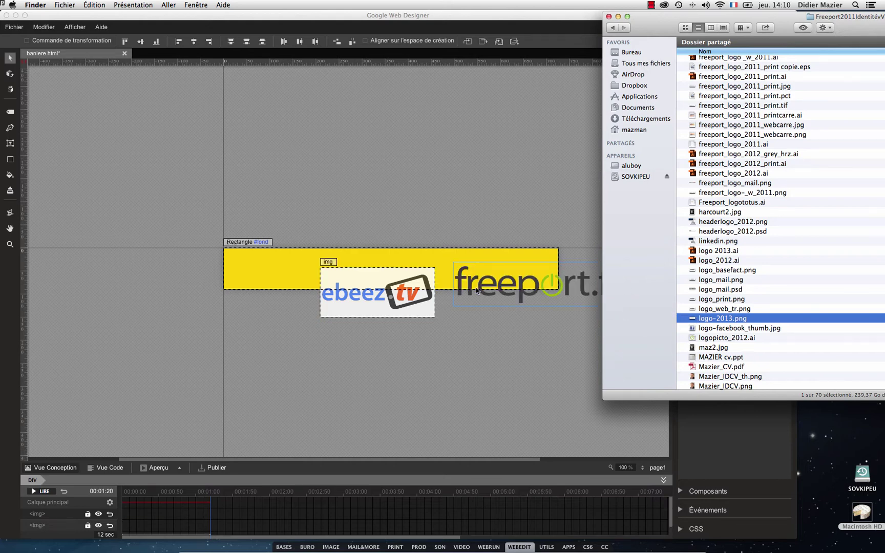
{"action": "left_click", "coordinate": [609, 16]}
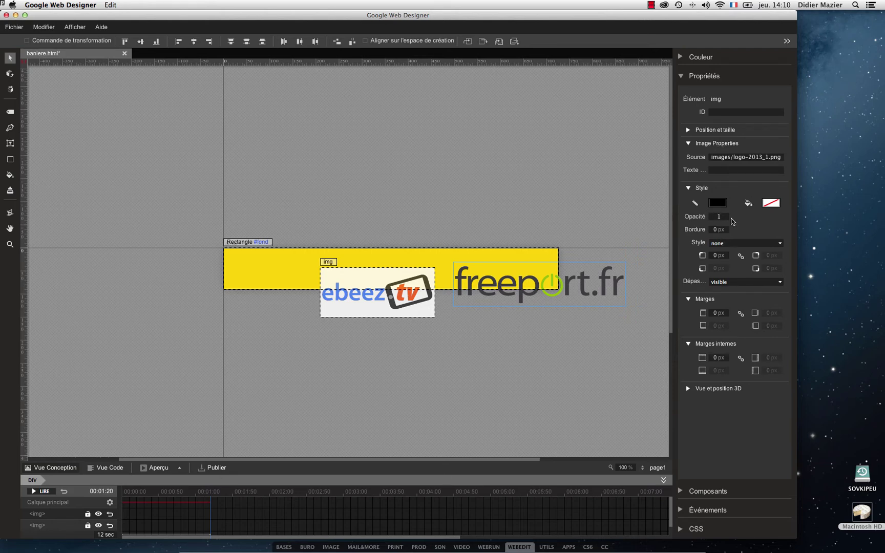
Move the ebeez logo toward the banner's left end and look through its border styles, leaving the style at none
{"action": "left_click", "coordinate": [721, 170]}
{"action": "left_click", "coordinate": [357, 278]}
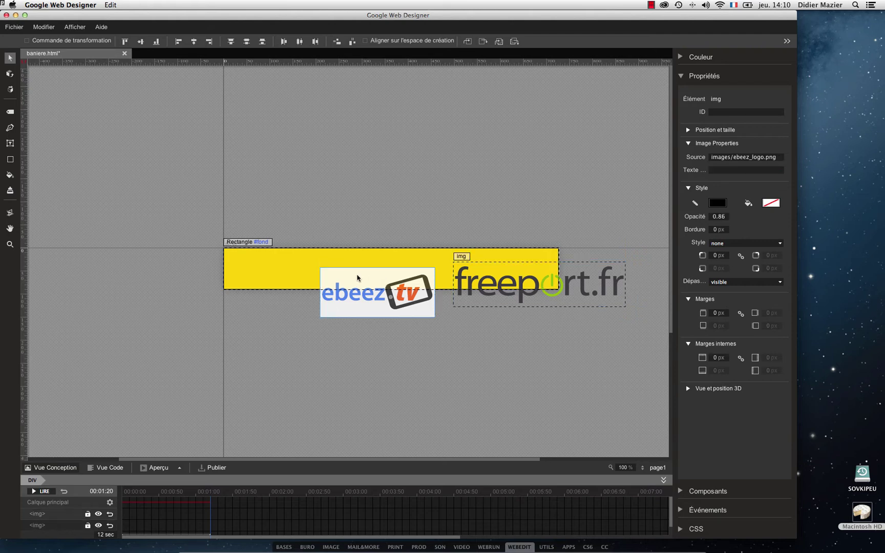
{"action": "left_click_drag", "start_coordinate": [357, 279], "coordinate": [294, 273]}
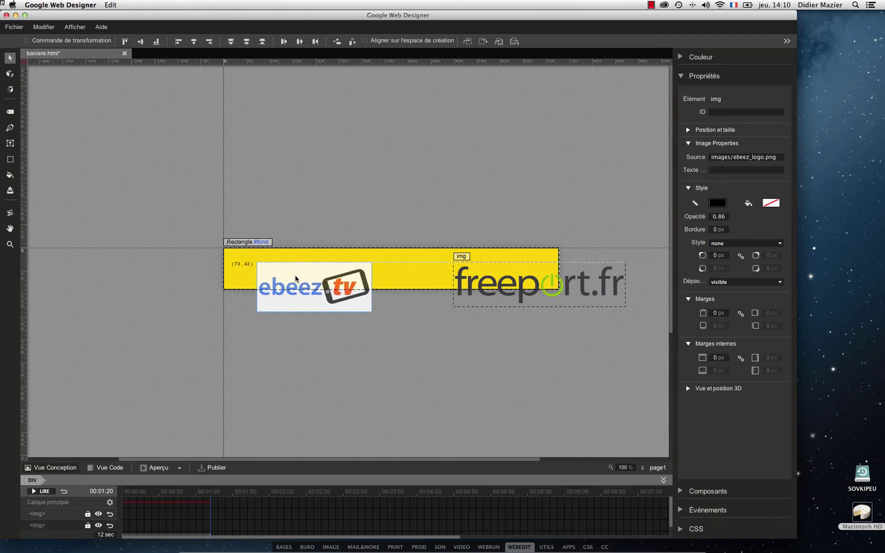
{"action": "left_click", "coordinate": [746, 244]}
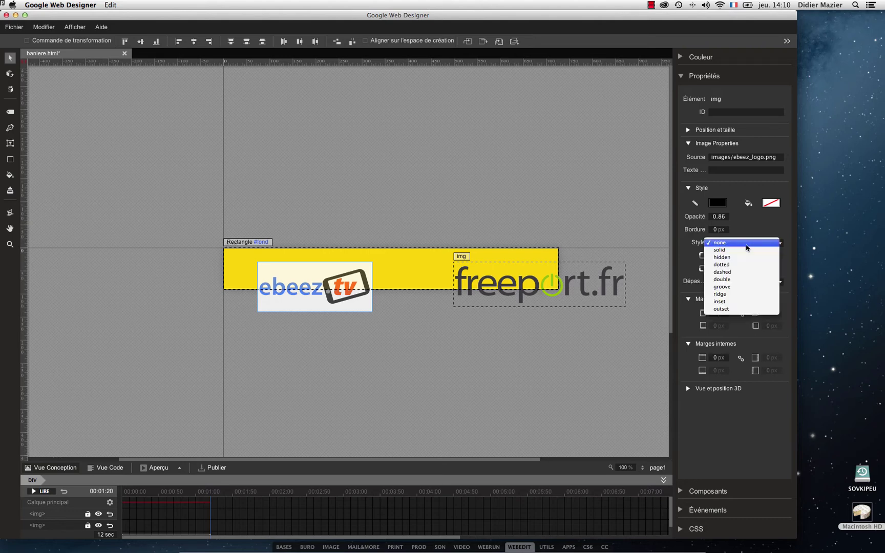
{"action": "left_click", "coordinate": [747, 245]}
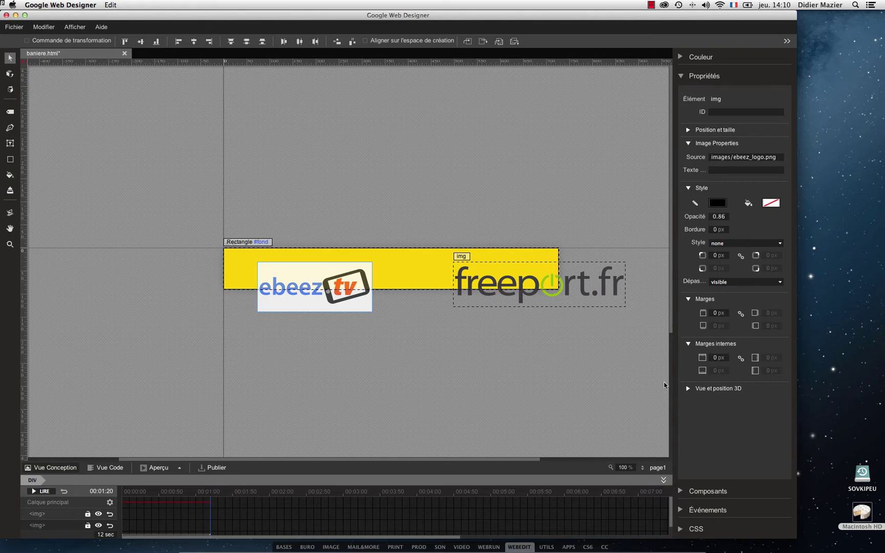
Park the ebeez logo outside the banner's left edge and the freeport.fr logo outside its right edge
{"action": "left_click_drag", "start_coordinate": [307, 279], "coordinate": [104, 266]}
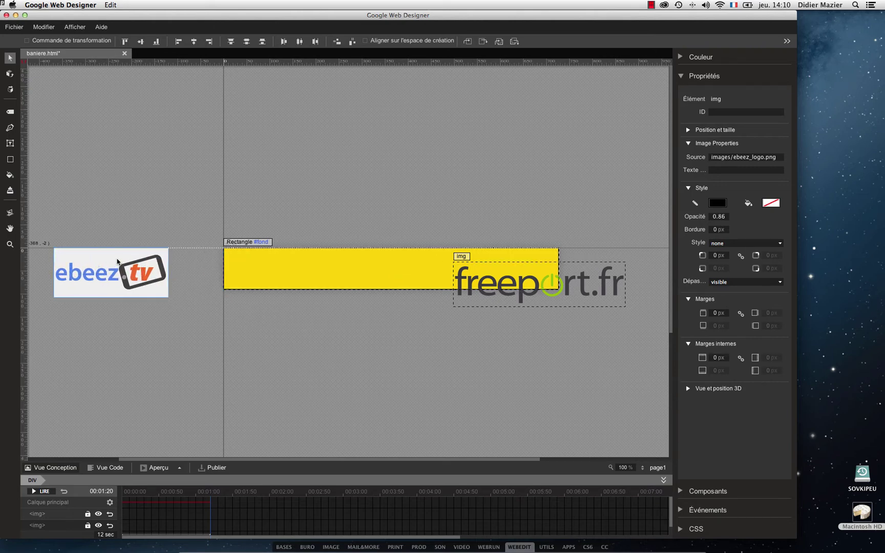
{"action": "left_click_drag", "start_coordinate": [484, 275], "coordinate": [589, 263]}
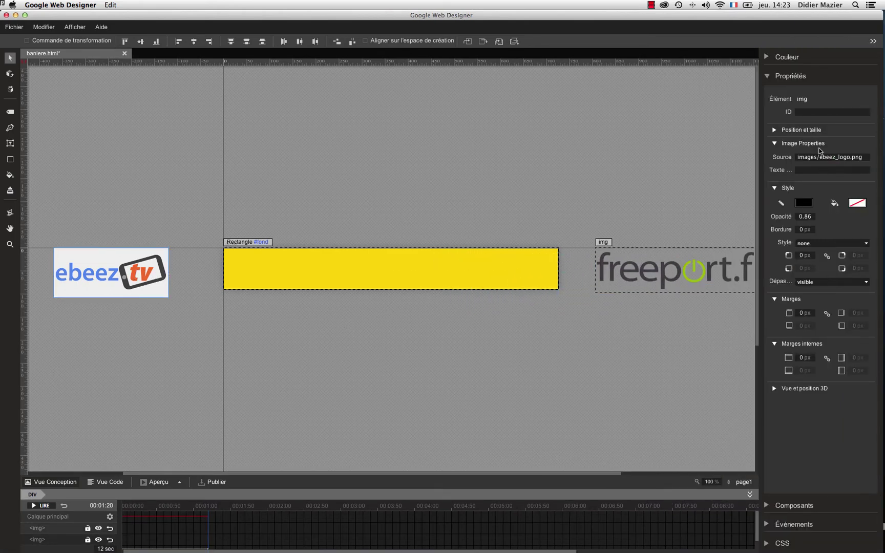
Give the ebeez logo the ID ebeez and the freeport.fr logo the ID freeport
{"action": "left_click", "coordinate": [816, 112]}
{"action": "type", "text": "ebeez"}
{"action": "key", "text": "Return"}
{"action": "left_click", "coordinate": [639, 266]}
{"action": "left_click", "coordinate": [816, 112]}
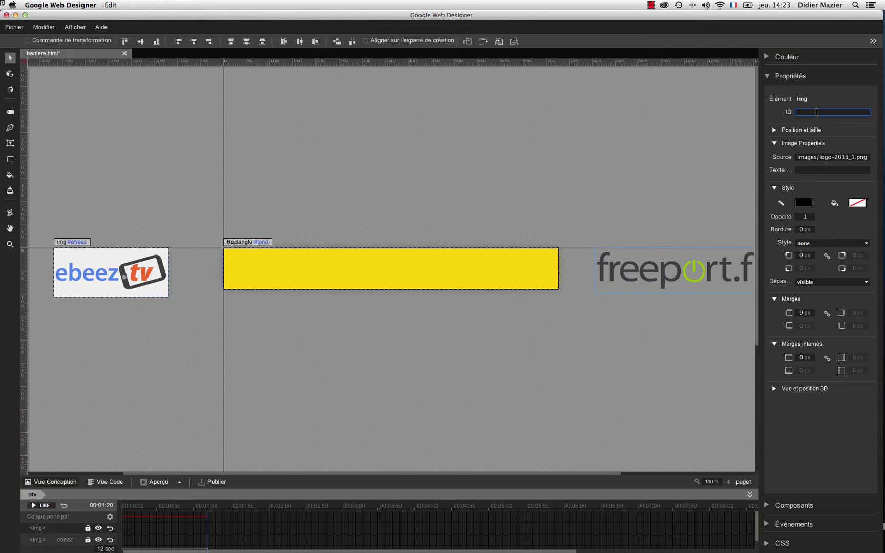
{"action": "type", "text": "freeport"}
{"action": "key", "text": "Return"}
Insert keyframes on the freeport layer at 00:01:30 and 00:02:10, placing its logo at the banner's left end for the second one
{"action": "scroll", "coordinate": [261, 533], "scroll_direction": "down", "scroll_amount": 1}
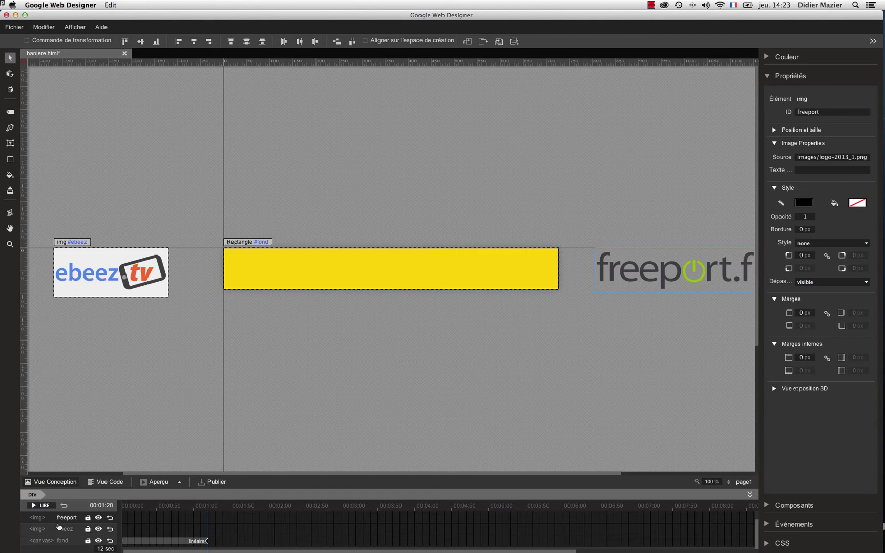
{"action": "left_click", "coordinate": [216, 526]}
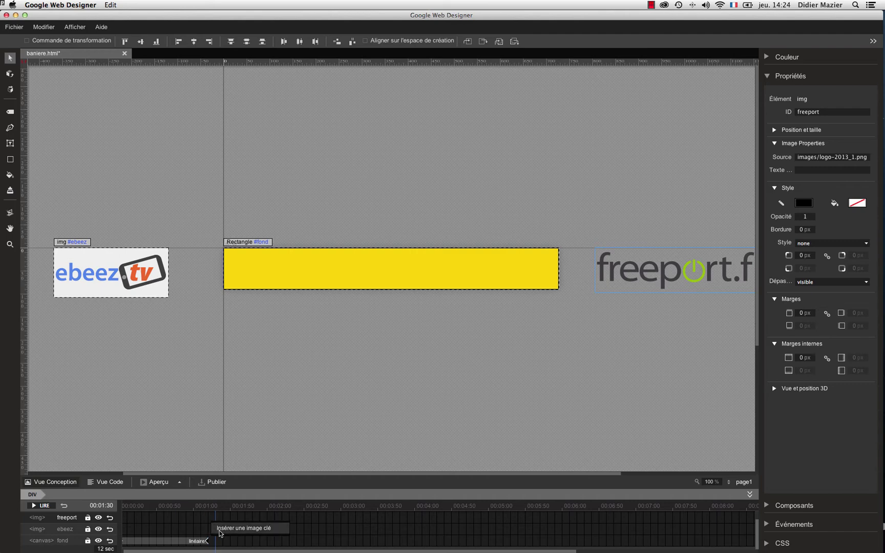
{"action": "left_click", "coordinate": [220, 528]}
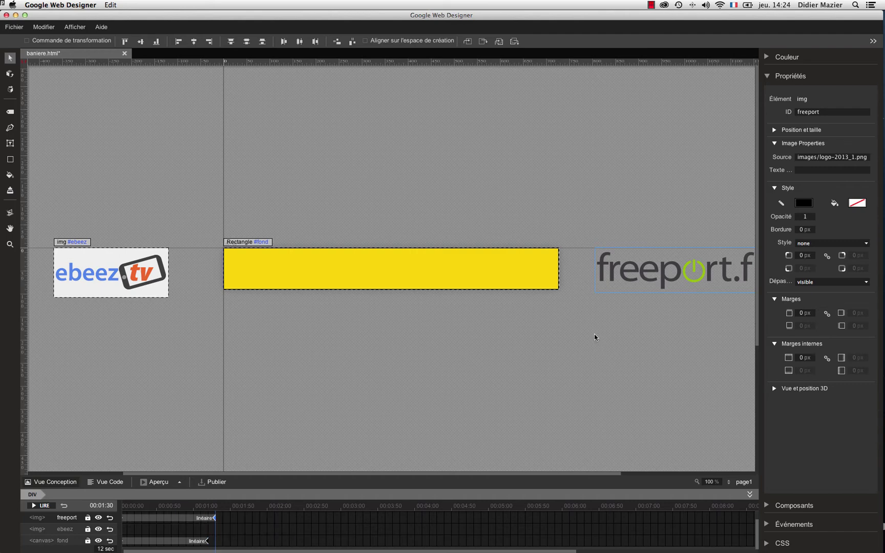
{"action": "right_click", "coordinate": [276, 519]}
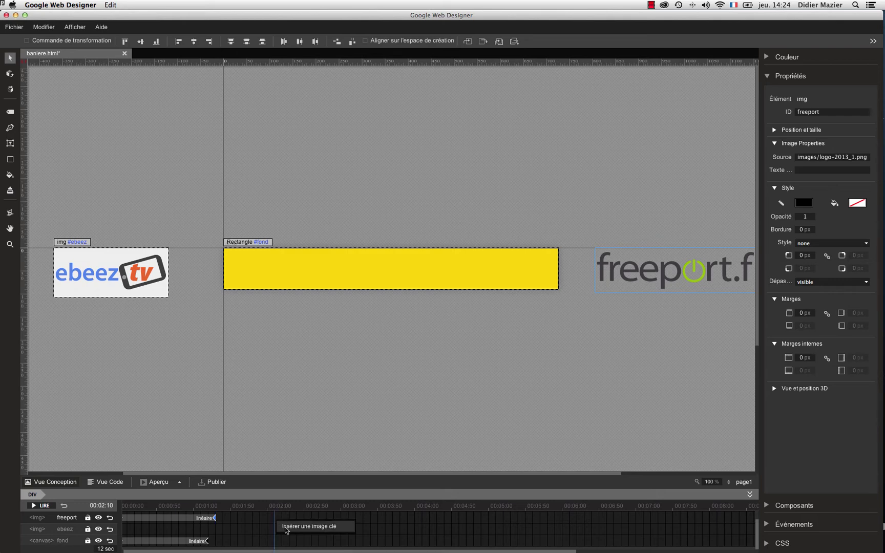
{"action": "left_click", "coordinate": [285, 527]}
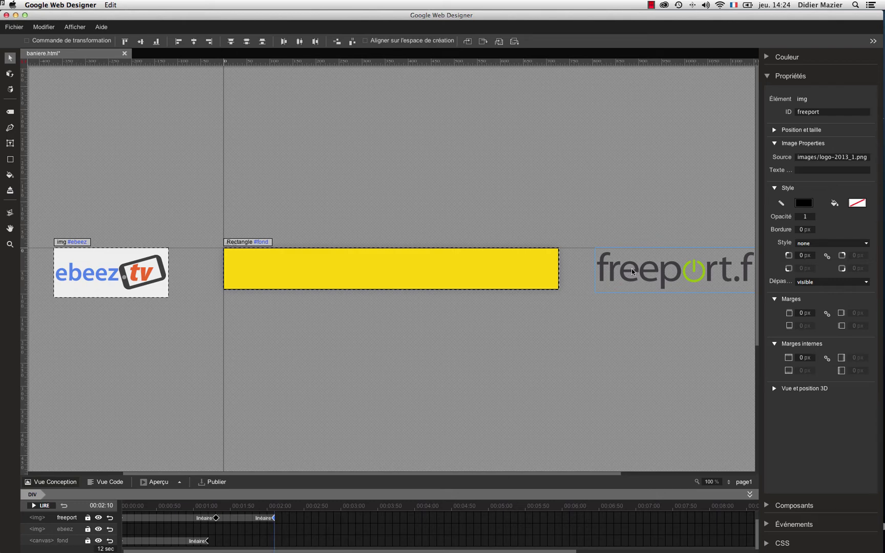
{"action": "left_click_drag", "start_coordinate": [632, 272], "coordinate": [262, 273]}
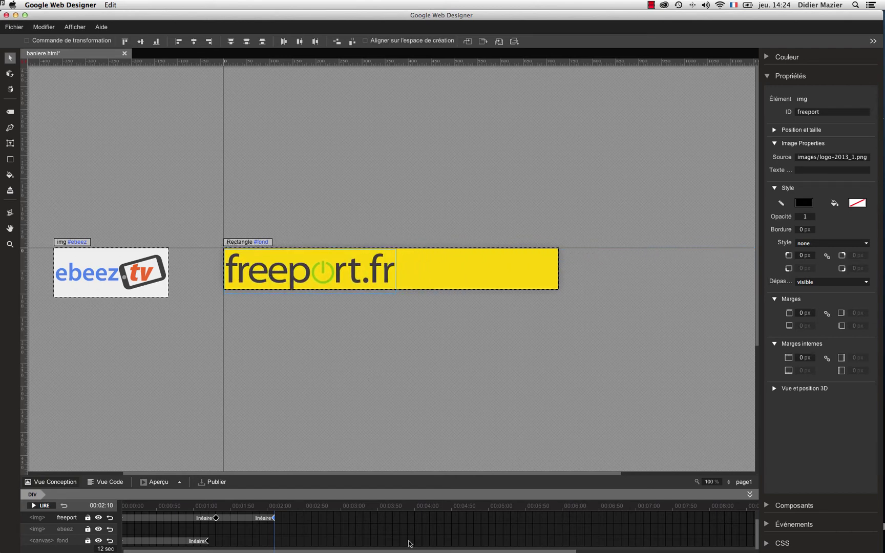
Insert keyframes on the ebeez layer at 00:01:30 and 00:02:10, placing its logo near the banner's right end for the second one
{"action": "left_click", "coordinate": [218, 534]}
{"action": "left_click", "coordinate": [218, 533]}
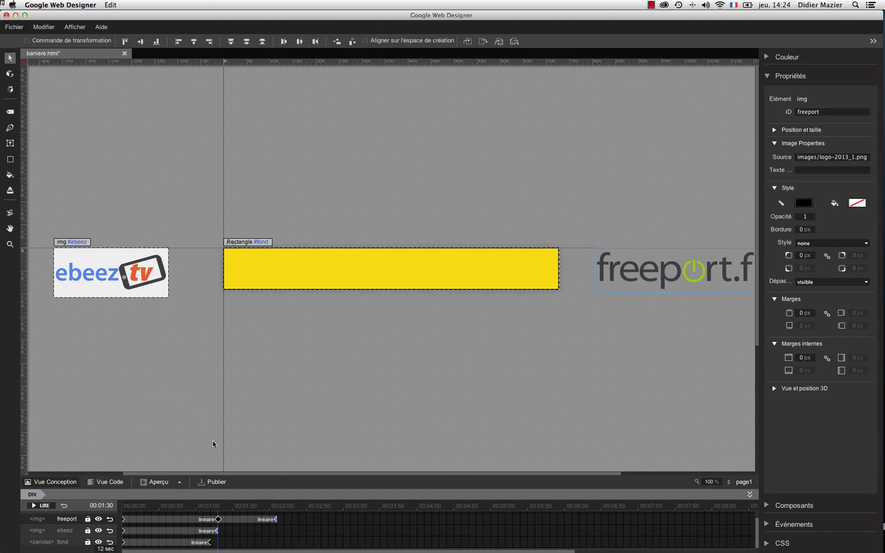
{"action": "left_click", "coordinate": [276, 533]}
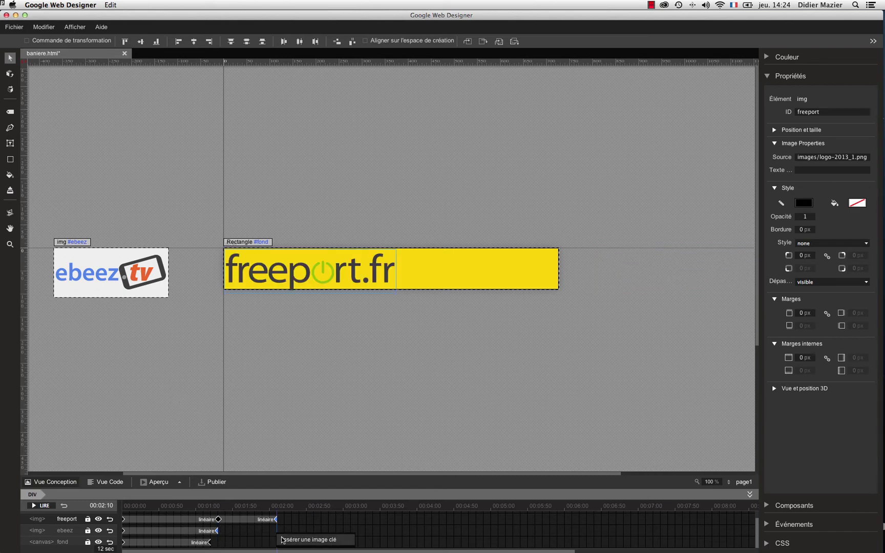
{"action": "left_click_drag", "start_coordinate": [82, 258], "coordinate": [462, 260]}
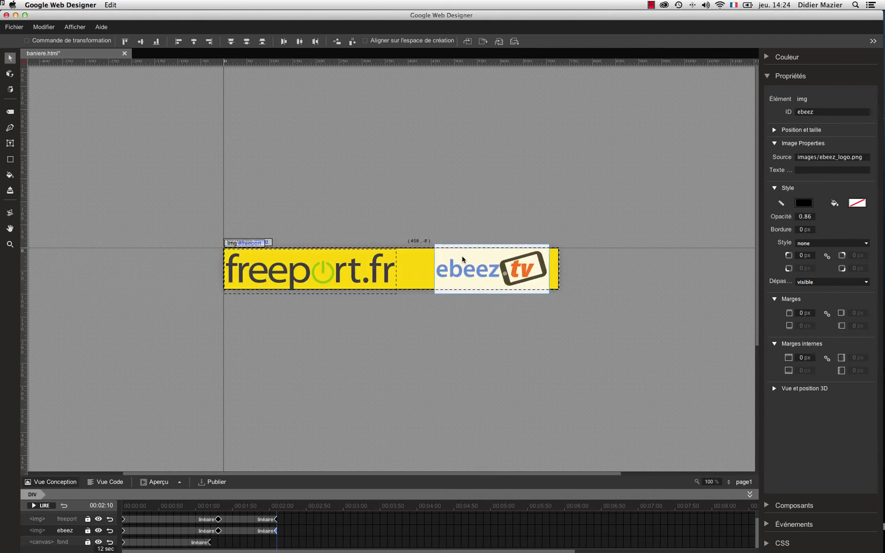
Apply a custom easing based on lissage à l'éloignement, about cubic-bezier(0.000, 0.000, 0.385, 0.990), to the freeport layer's second span
{"action": "left_click", "coordinate": [262, 521]}
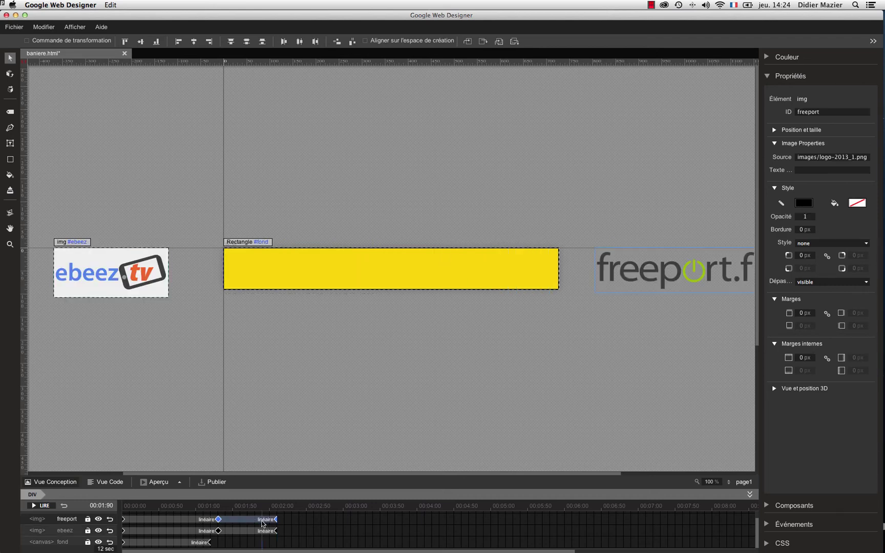
{"action": "left_click", "coordinate": [203, 532]}
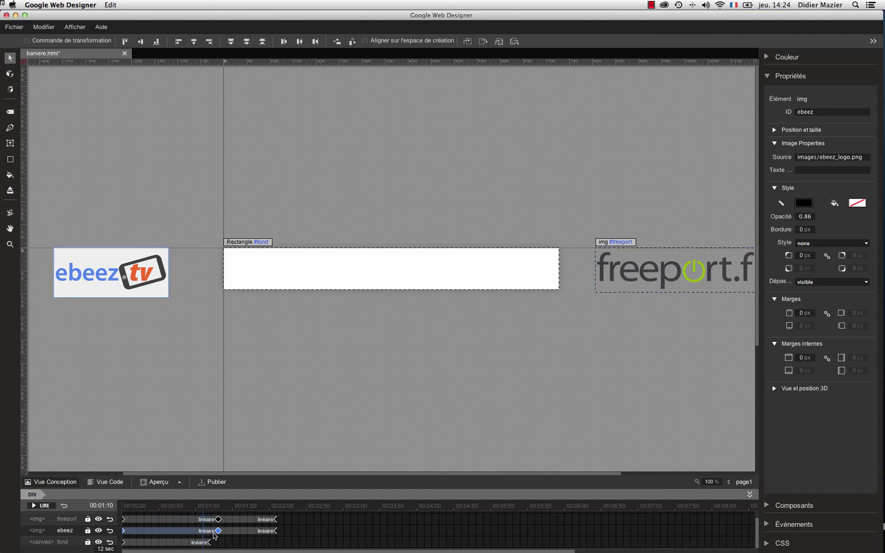
{"action": "left_click", "coordinate": [229, 535]}
{"action": "left_click", "coordinate": [247, 523]}
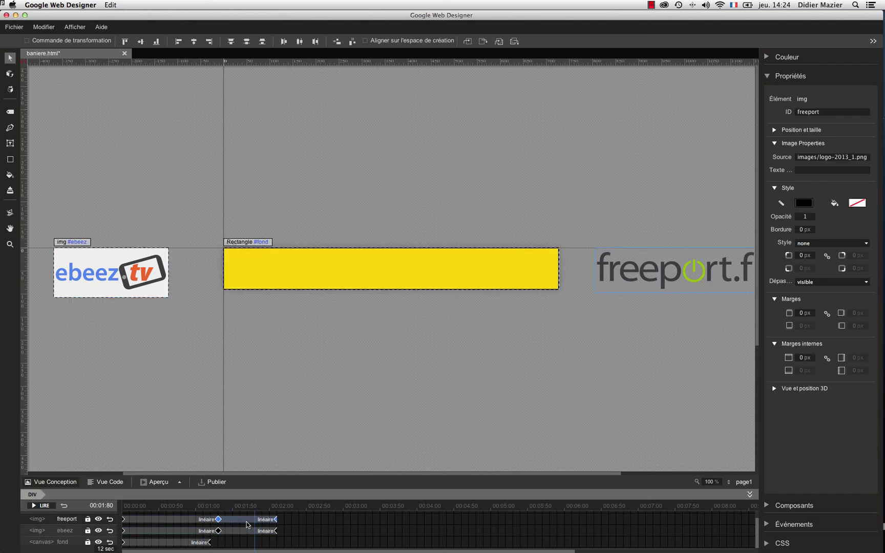
{"action": "right_click", "coordinate": [249, 521]}
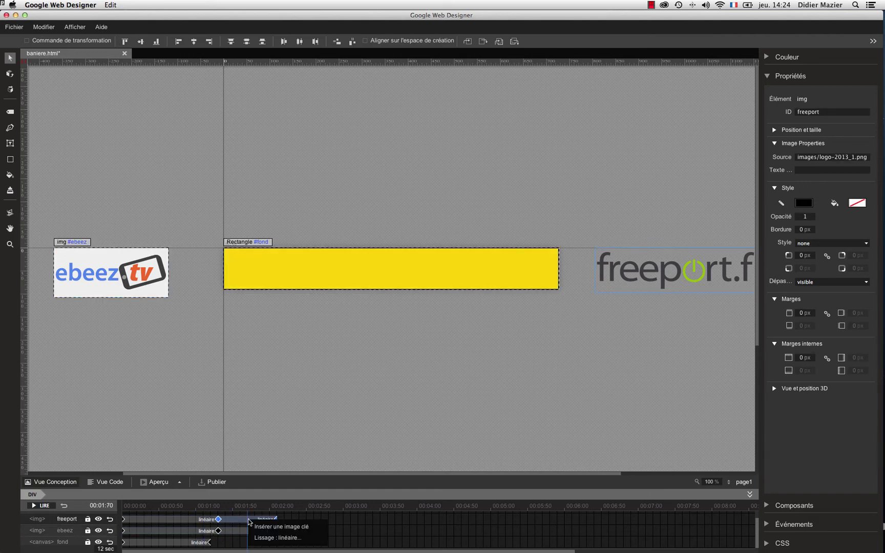
{"action": "left_click", "coordinate": [279, 538]}
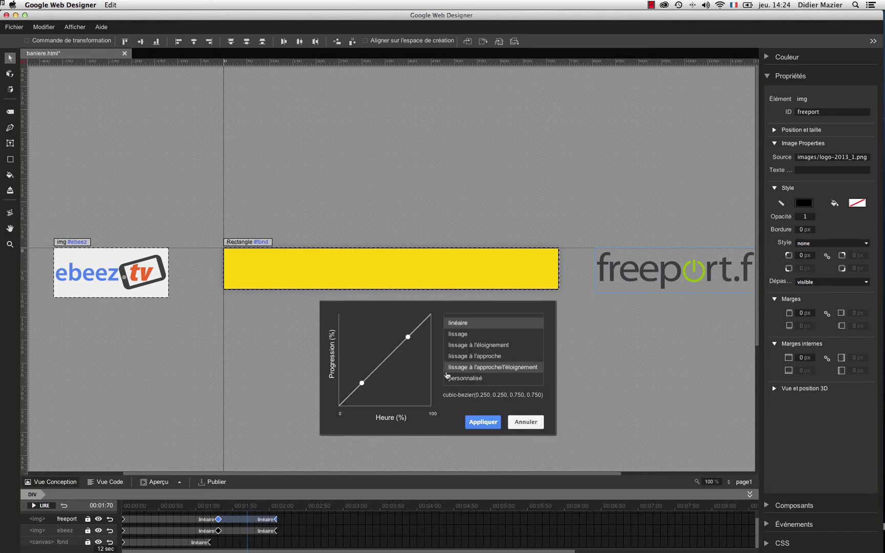
{"action": "left_click", "coordinate": [491, 346]}
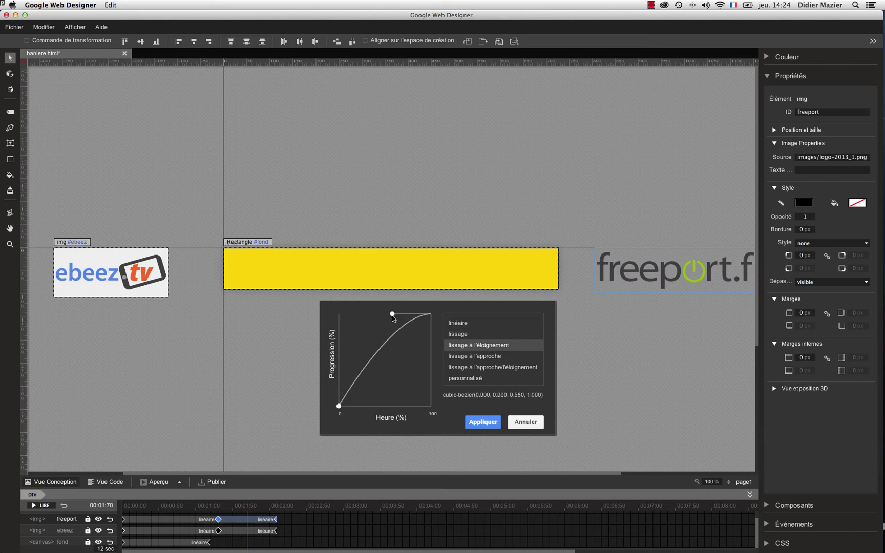
{"action": "left_click_drag", "start_coordinate": [391, 316], "coordinate": [375, 316]}
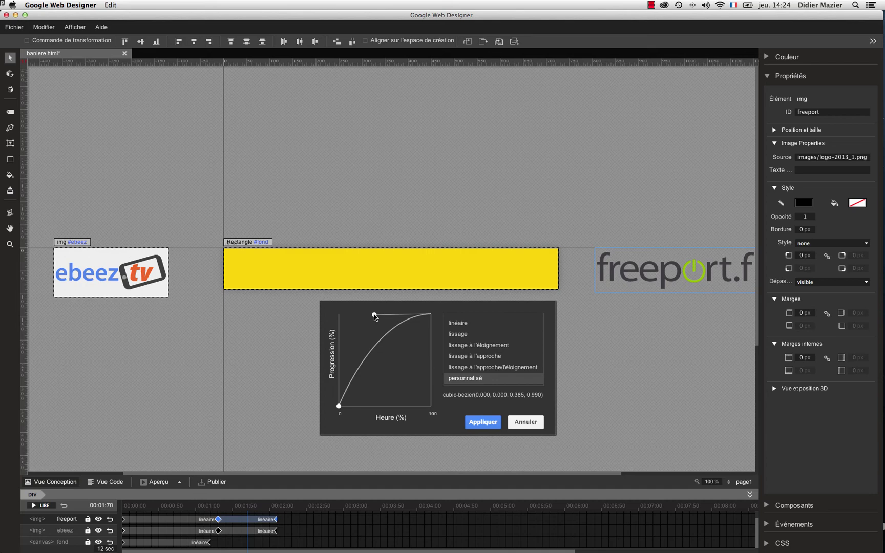
{"action": "left_click", "coordinate": [484, 423]}
Apply the lissage à l'éloignement easing to the ebeez layer's second span, between 00:01:30 and 00:02:10
{"action": "left_click", "coordinate": [261, 533]}
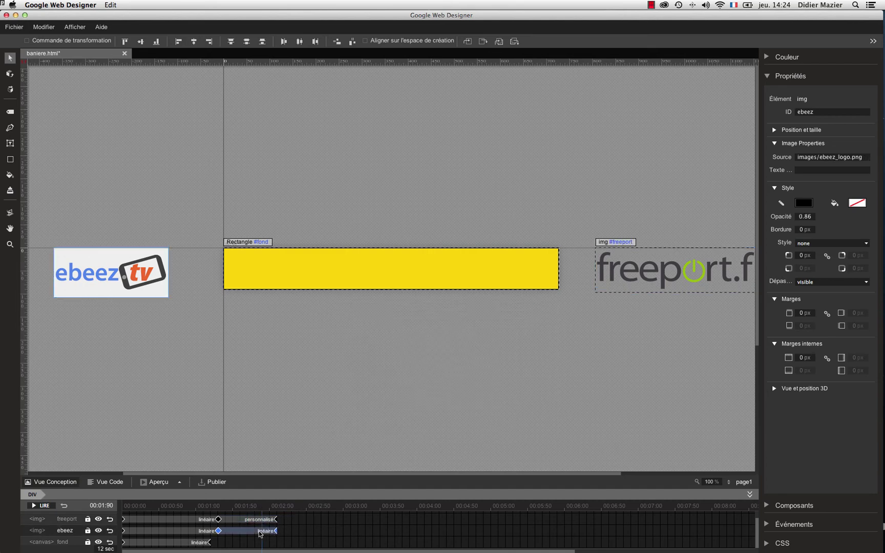
{"action": "right_click", "coordinate": [269, 532]}
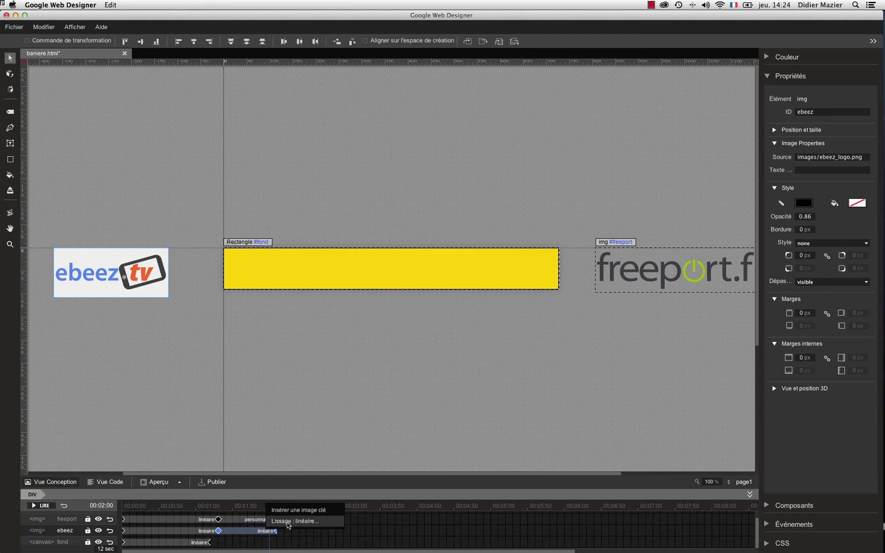
{"action": "left_click", "coordinate": [290, 522]}
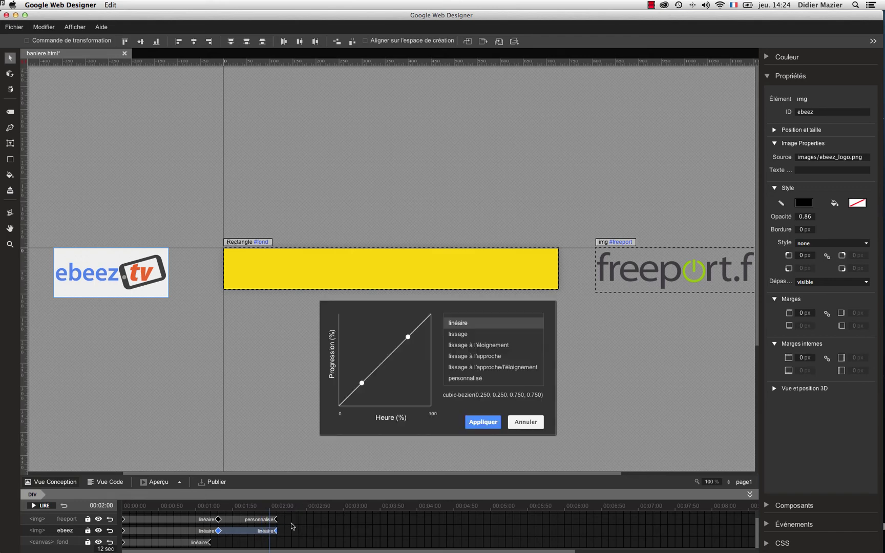
{"action": "left_click", "coordinate": [467, 350]}
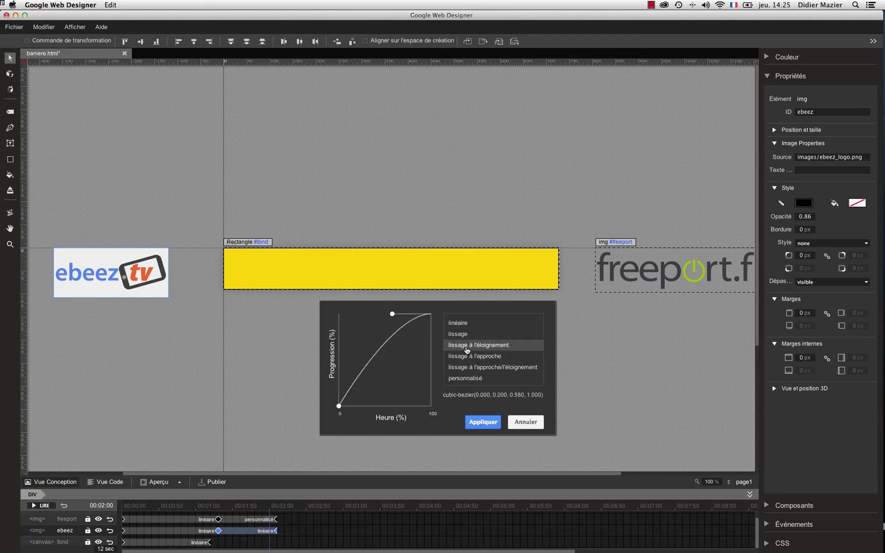
{"action": "left_click", "coordinate": [483, 423]}
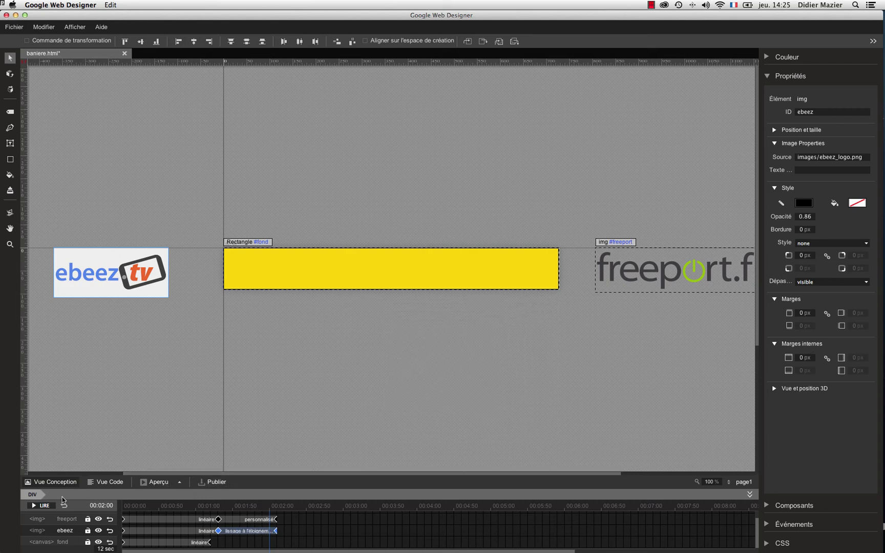
Play the banner animation in the timeline and preview it in the browser
{"action": "left_click", "coordinate": [34, 507]}
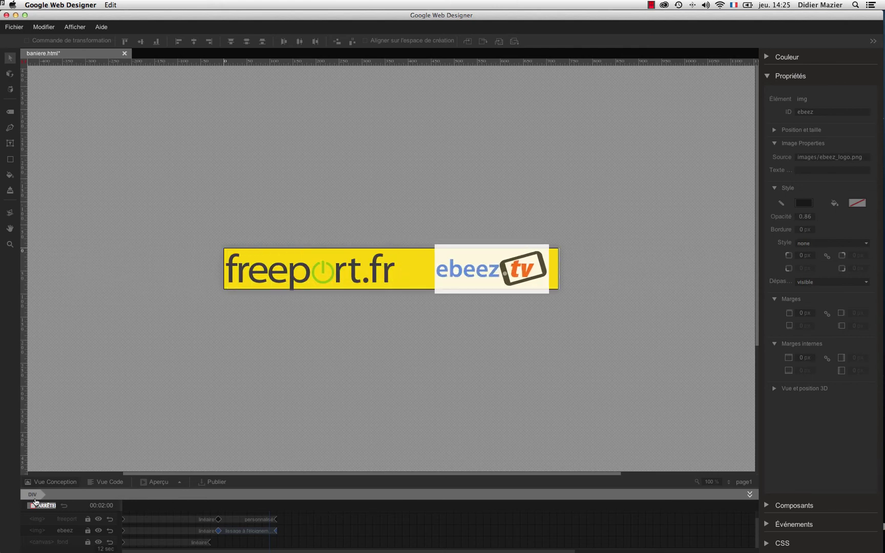
{"action": "left_click", "coordinate": [35, 505]}
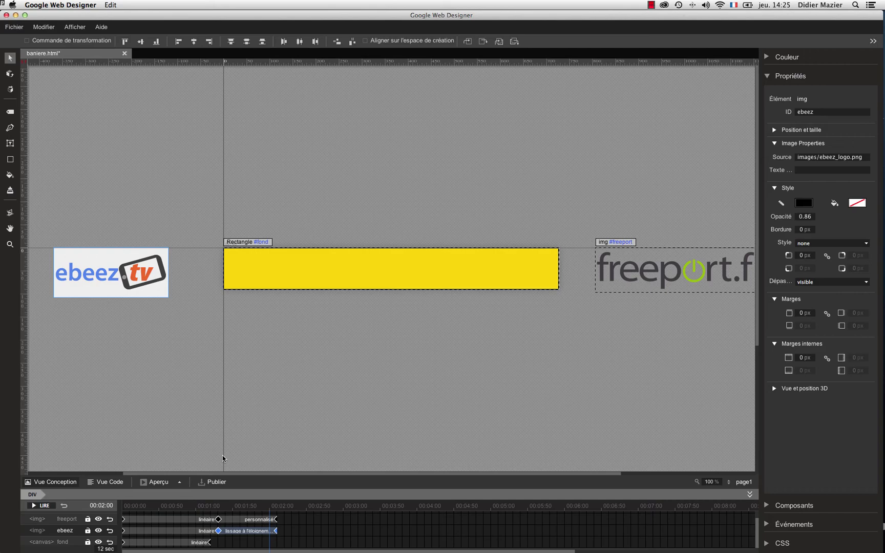
{"action": "left_click", "coordinate": [157, 484]}
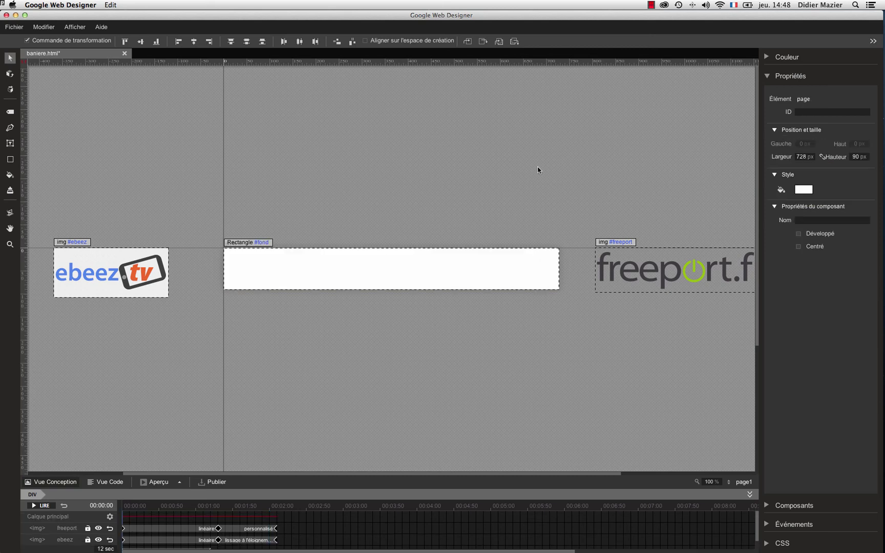
Publish the banner under the name baniere, keeping the default file options and CSS prefixes
{"action": "left_click", "coordinate": [210, 482]}
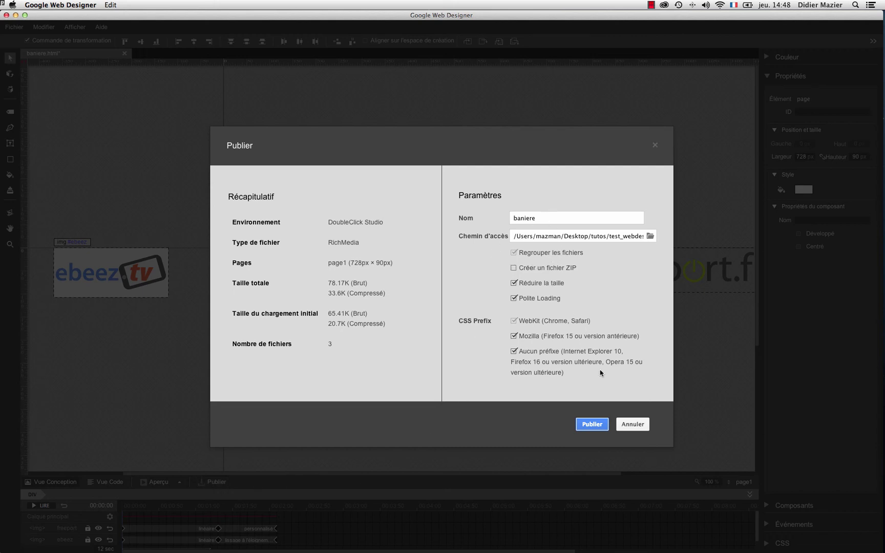
{"action": "left_click", "coordinate": [592, 425]}
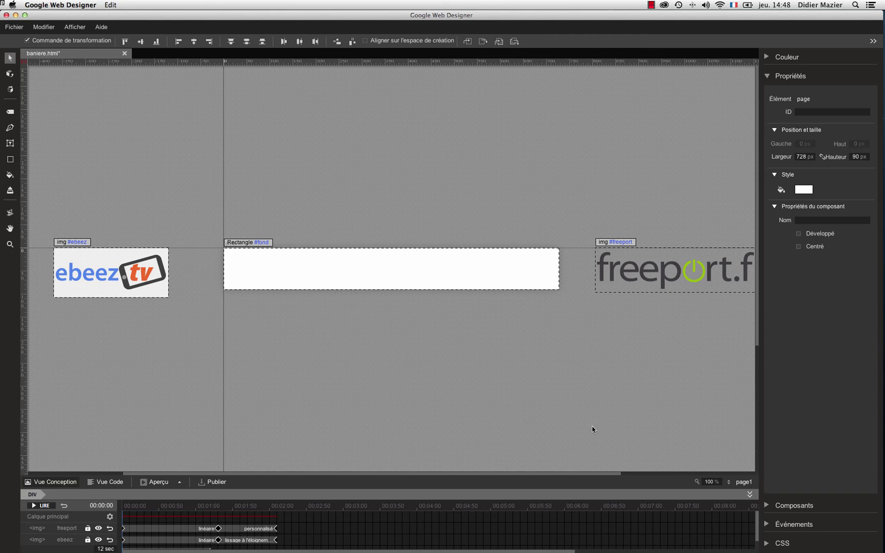
Switch to Finder, open the published index.html from tutos/test_webdesgoogle/baniere in Chrome, and reload it to replay the animation
{"action": "key", "text": "super+Tab"}
{"action": "key", "text": "super+Tab"}
{"action": "key", "text": "super+Tab"}
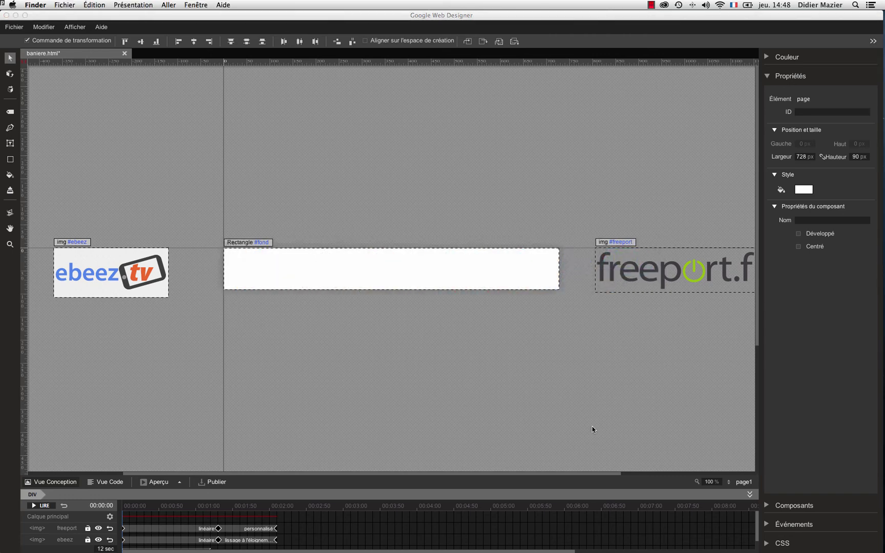
{"action": "key", "text": "super+alt+h"}
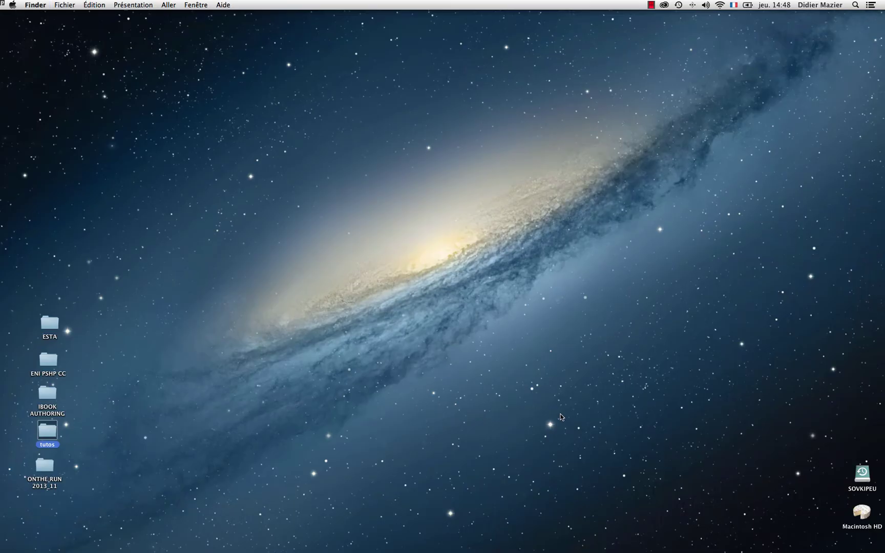
{"action": "double_click", "coordinate": [48, 431]}
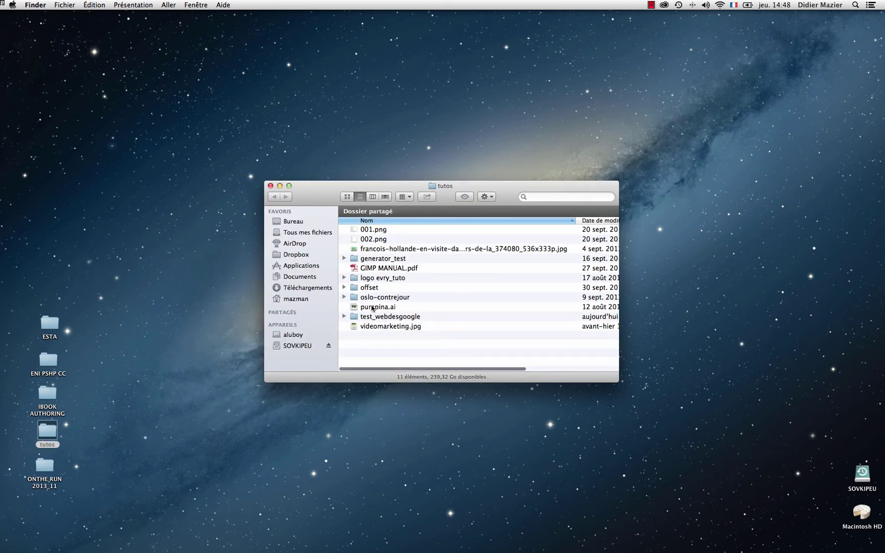
{"action": "double_click", "coordinate": [370, 316]}
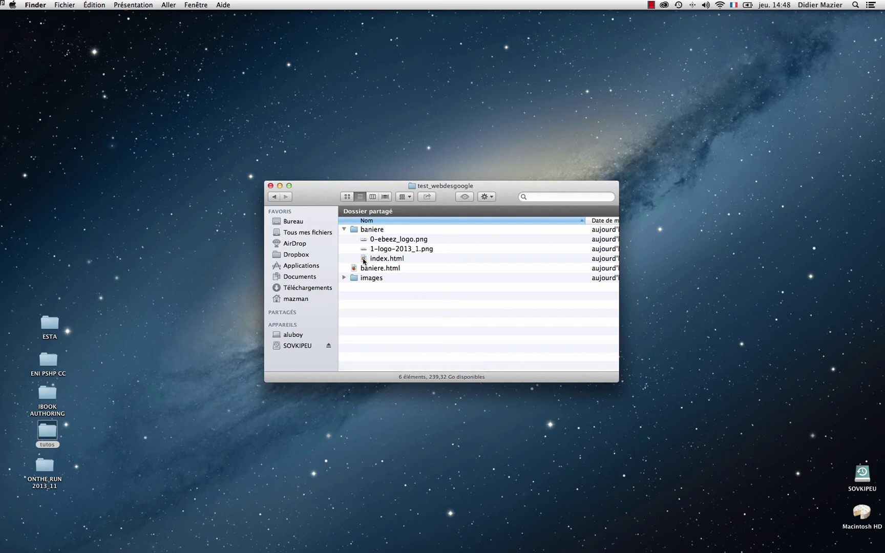
{"action": "double_click", "coordinate": [364, 260]}
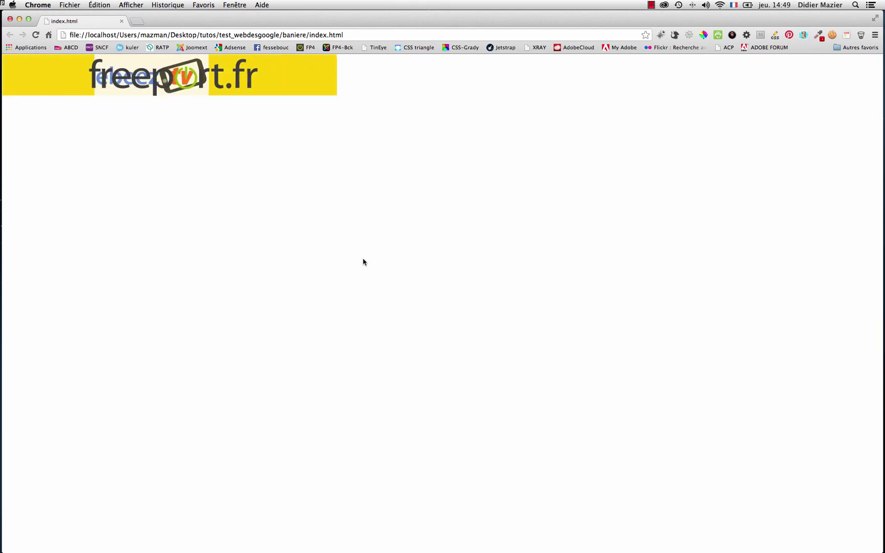
{"action": "left_click", "coordinate": [35, 34]}
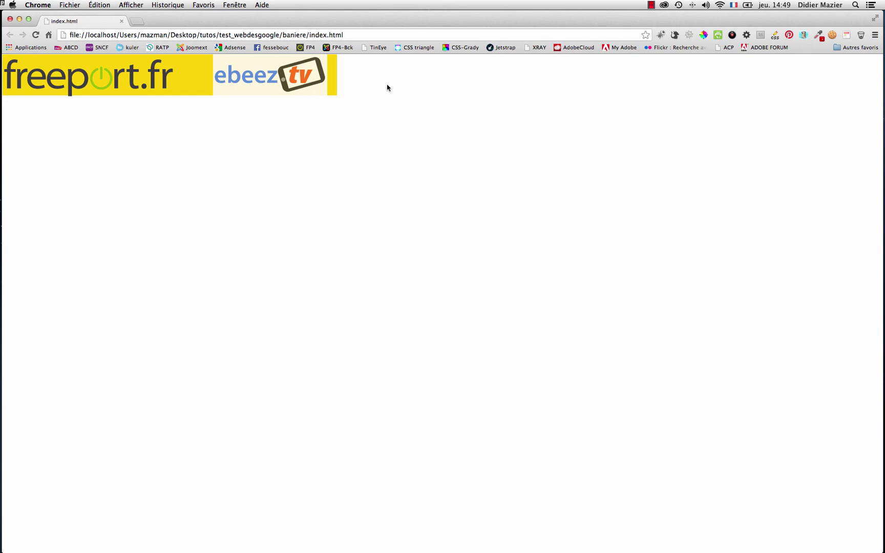
Switch back to Google Web Designer and add overflow: hidden; to the .gwd-page-size rule in the code, returning to the design view
{"action": "key", "text": "super+Tab"}
{"action": "key", "text": "super+Tab"}
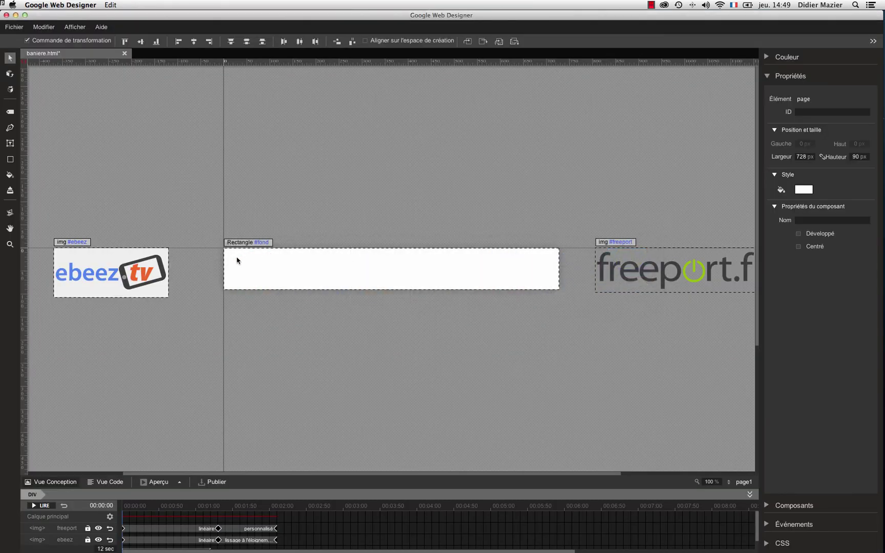
{"action": "left_click", "coordinate": [101, 484]}
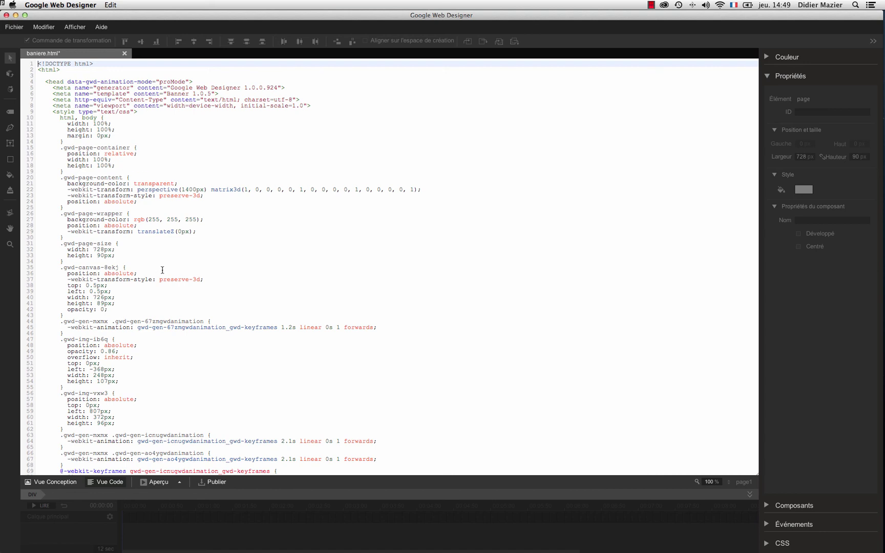
{"action": "scroll", "coordinate": [162, 270], "scroll_direction": "down", "scroll_amount": 1}
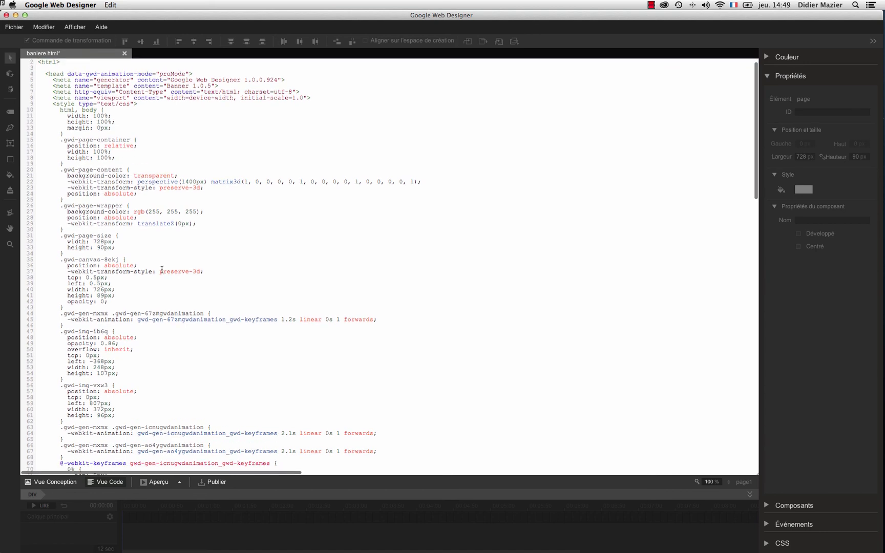
{"action": "left_click", "coordinate": [59, 253]}
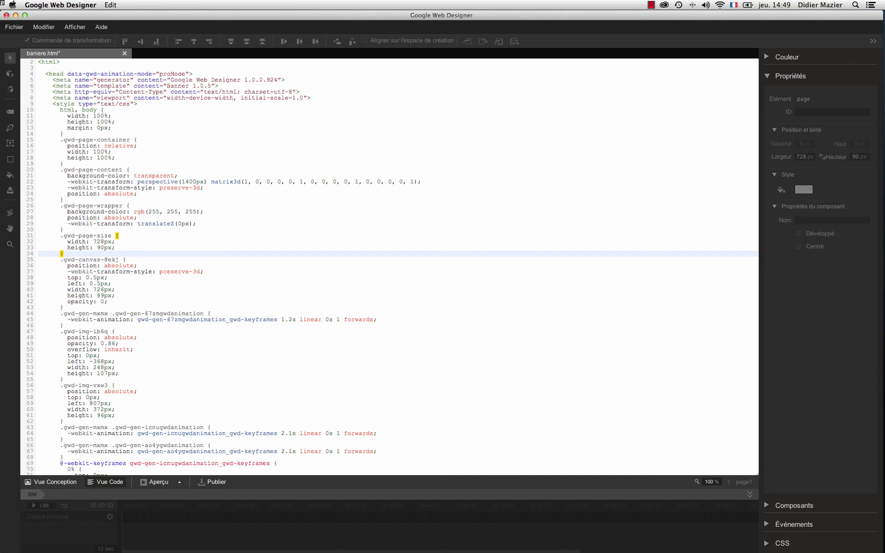
{"action": "type", "text": "overflow: hidden;"}
{"action": "left_click", "coordinate": [60, 255]}
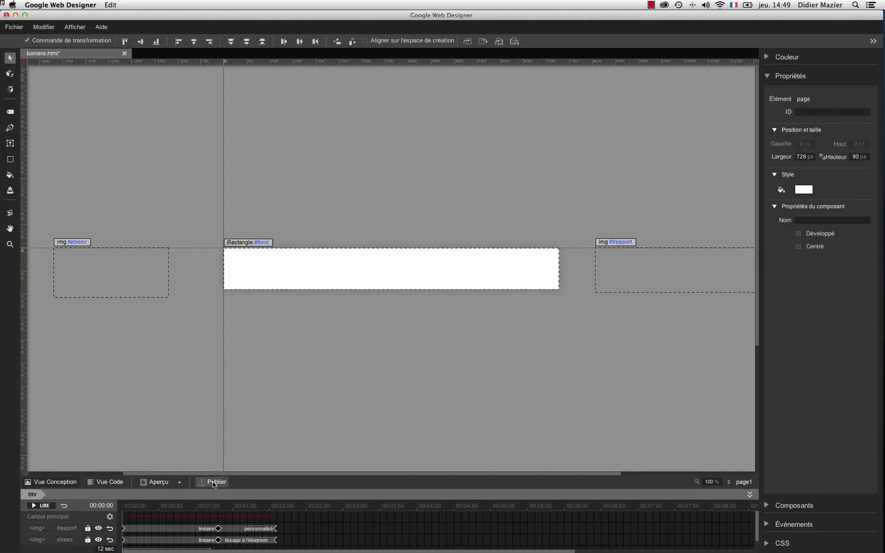
Republish the edited banner as baniere with the same publishing settings
{"action": "left_click", "coordinate": [213, 482]}
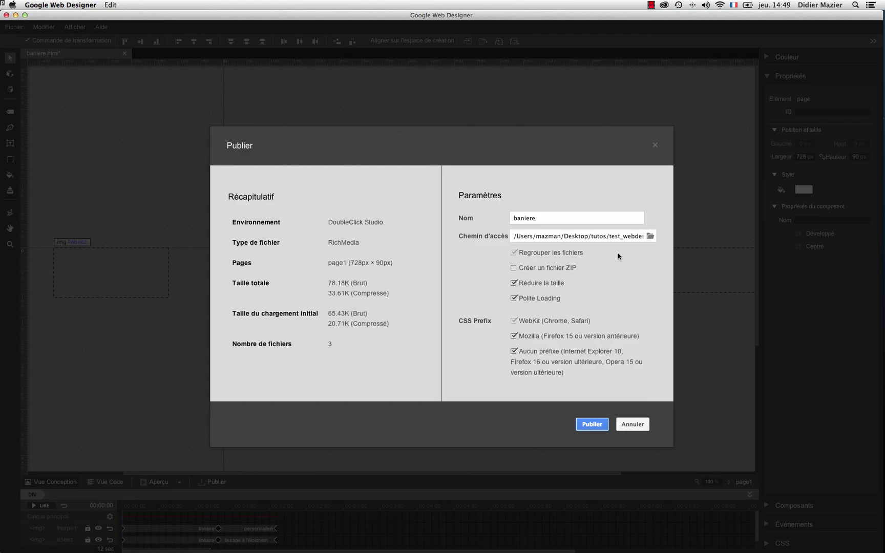
{"action": "left_click", "coordinate": [595, 427]}
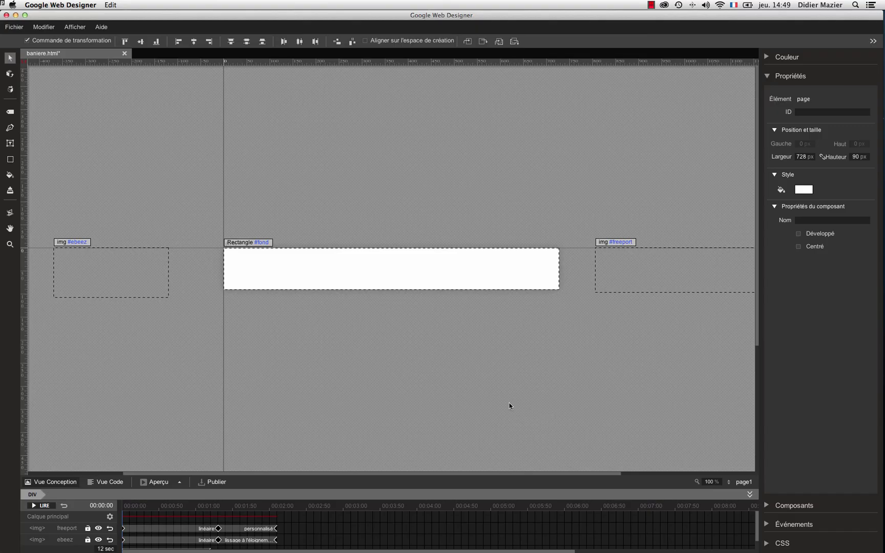
Switch to Chrome, reload index.html to check that the logos are masked outside the banner, and return to Google Web Designer
{"action": "key", "text": "super+Tab"}
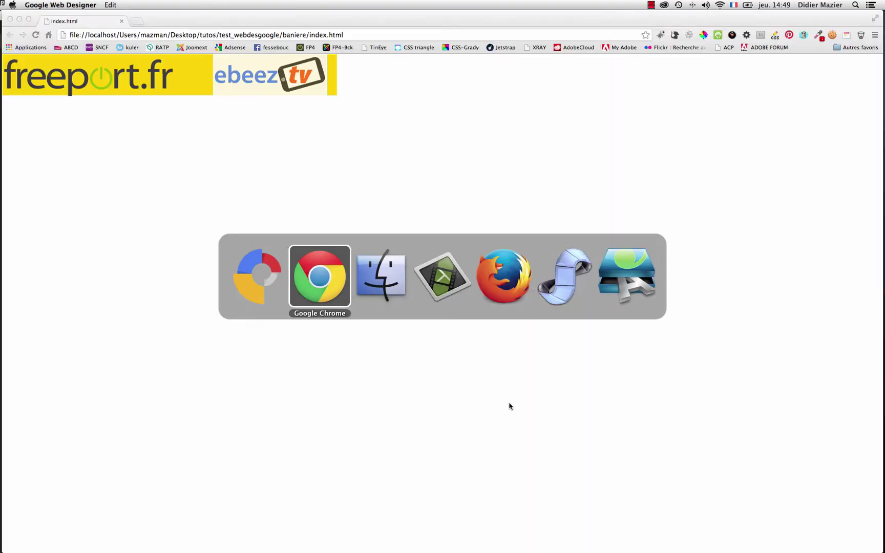
{"action": "left_click", "coordinate": [36, 38]}
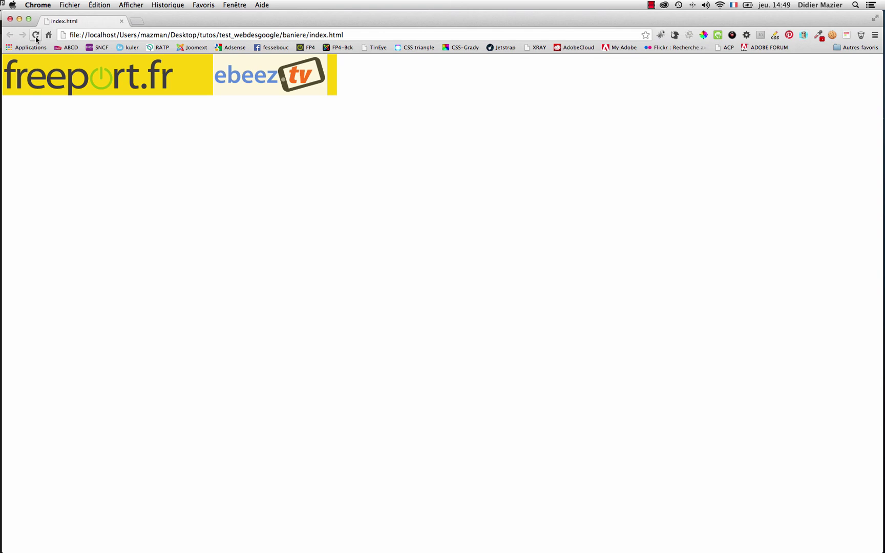
{"action": "key", "text": "super+Tab"}
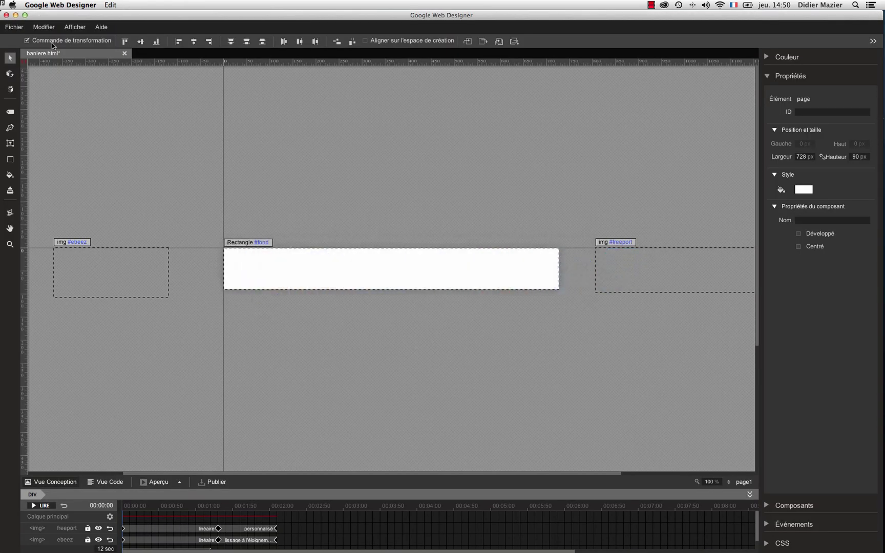